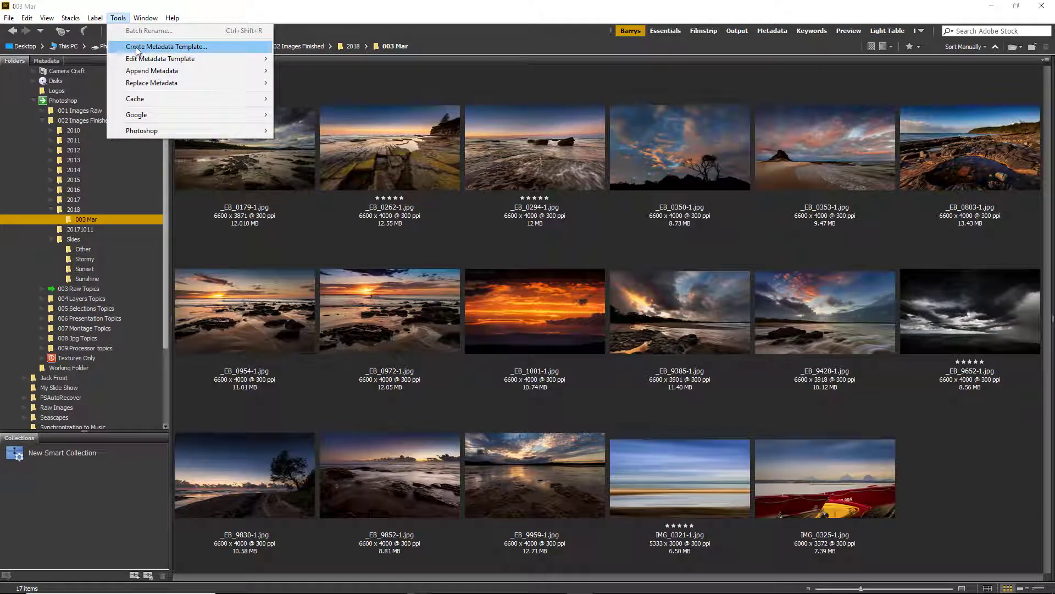
Create a new metadata template and name it Beckham Digital
{"action": "left_click", "coordinate": [137, 49]}
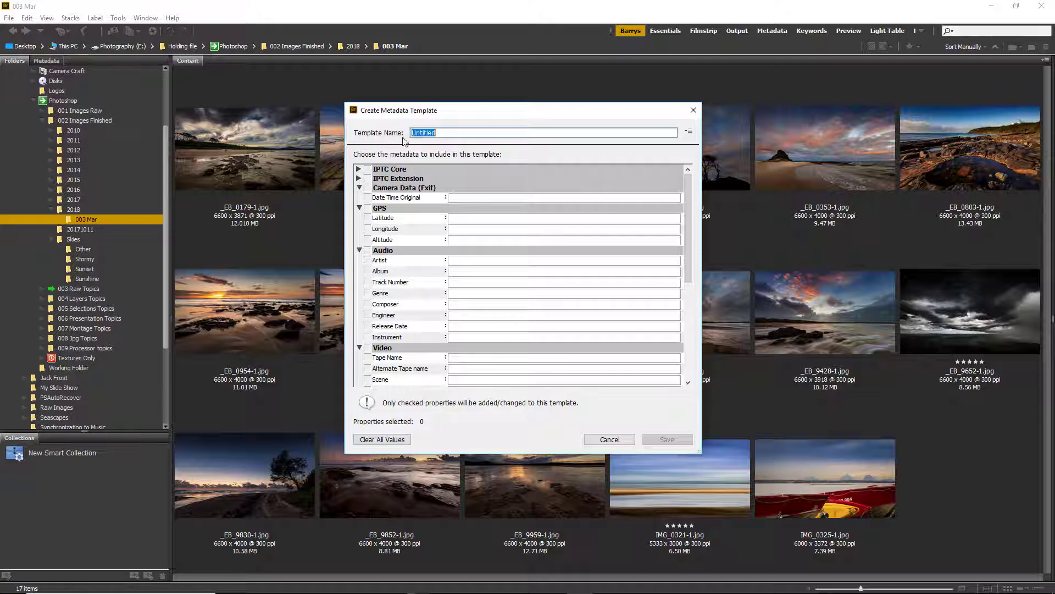
{"action": "left_click_drag", "start_coordinate": [435, 134], "coordinate": [353, 141]}
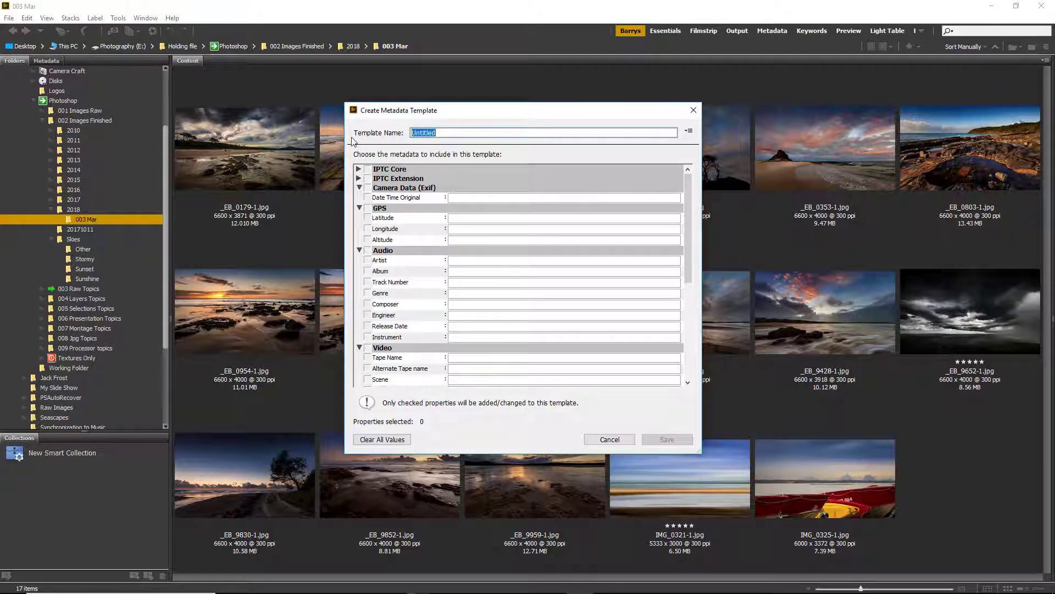
{"action": "type", "text": "Beckham Digital"}
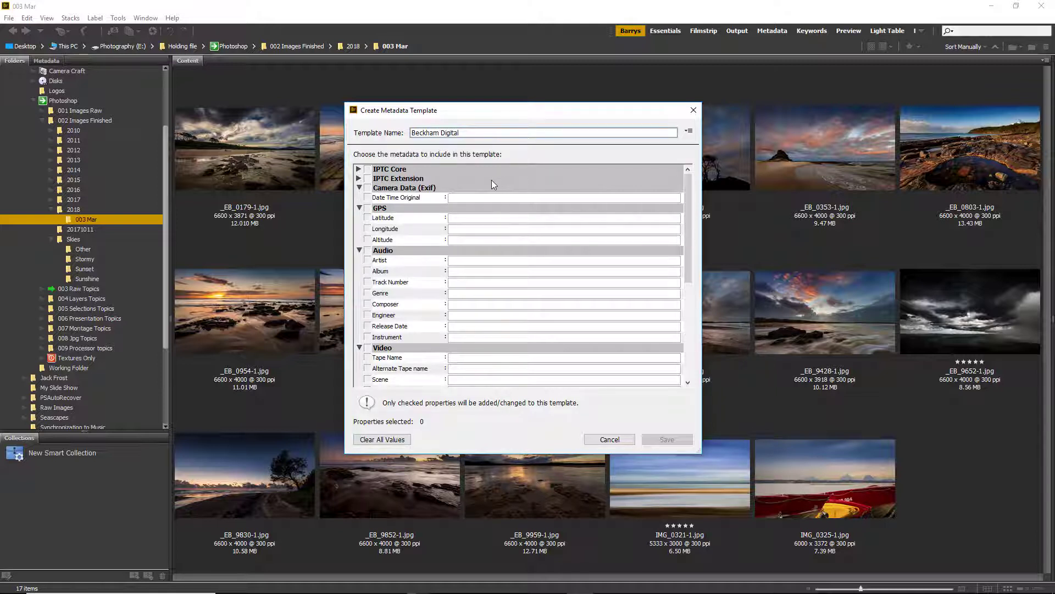
{"action": "key", "text": "ctrl+a"}
Include the IPTC Core Creator property in the template and enter the creator's full name as its value
{"action": "left_click", "coordinate": [358, 170]}
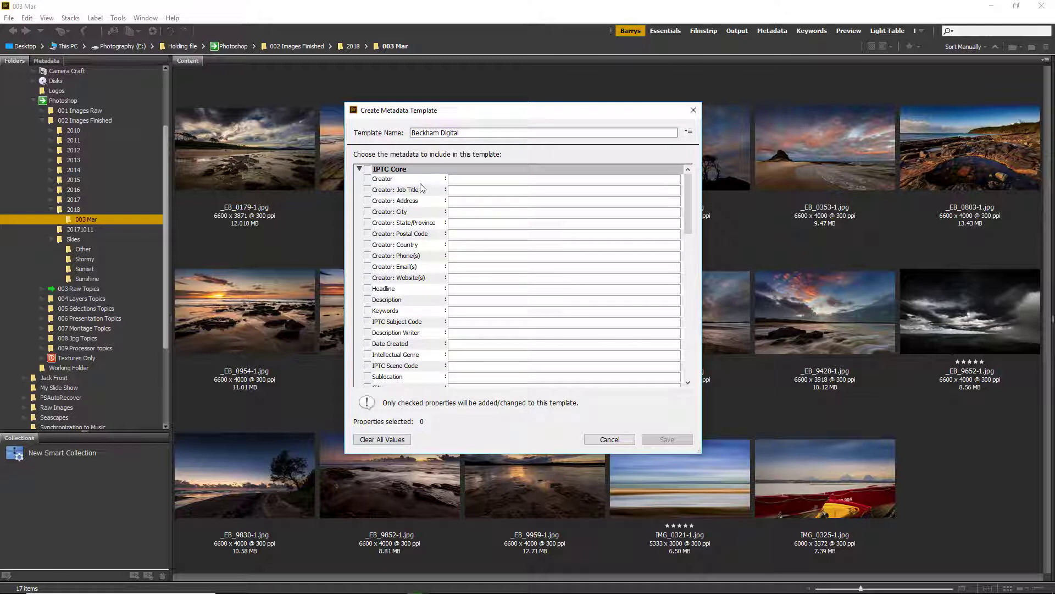
{"action": "left_click", "coordinate": [367, 179]}
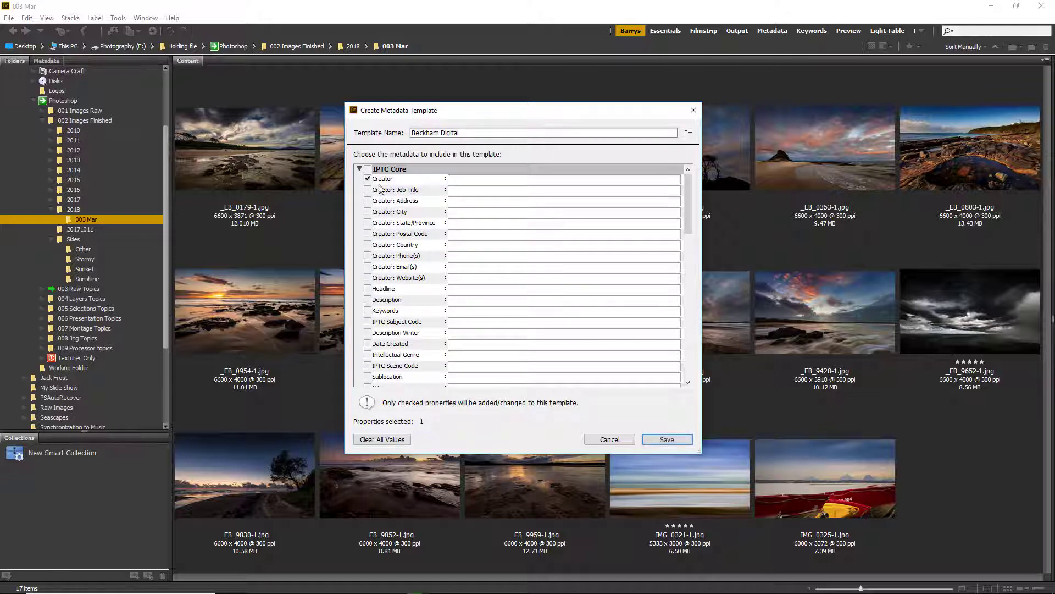
{"action": "left_click", "coordinate": [466, 179]}
{"action": "type", "text": "Barry Beckham"}
{"action": "mouse_move", "coordinate": [687, 216]}
{"action": "left_mouse_down"}
{"action": "mouse_move", "coordinate": [678, 264]}
{"action": "mouse_move", "coordinate": [682, 217]}
{"action": "left_mouse_up"}
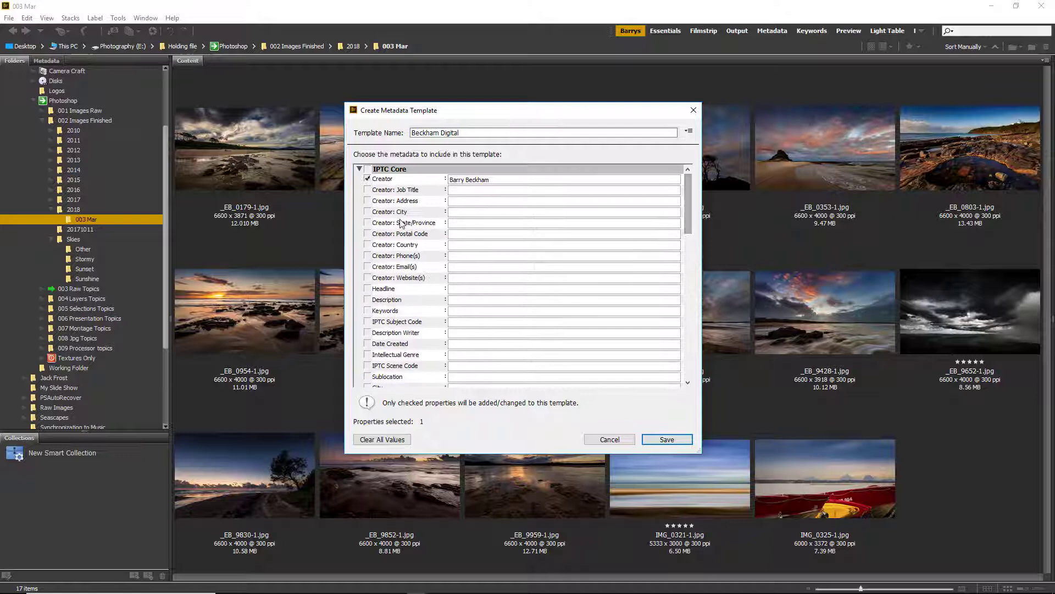
Look into the IPTC Extension properties, collapse all the metadata categories and save the template
{"action": "left_click", "coordinate": [360, 170]}
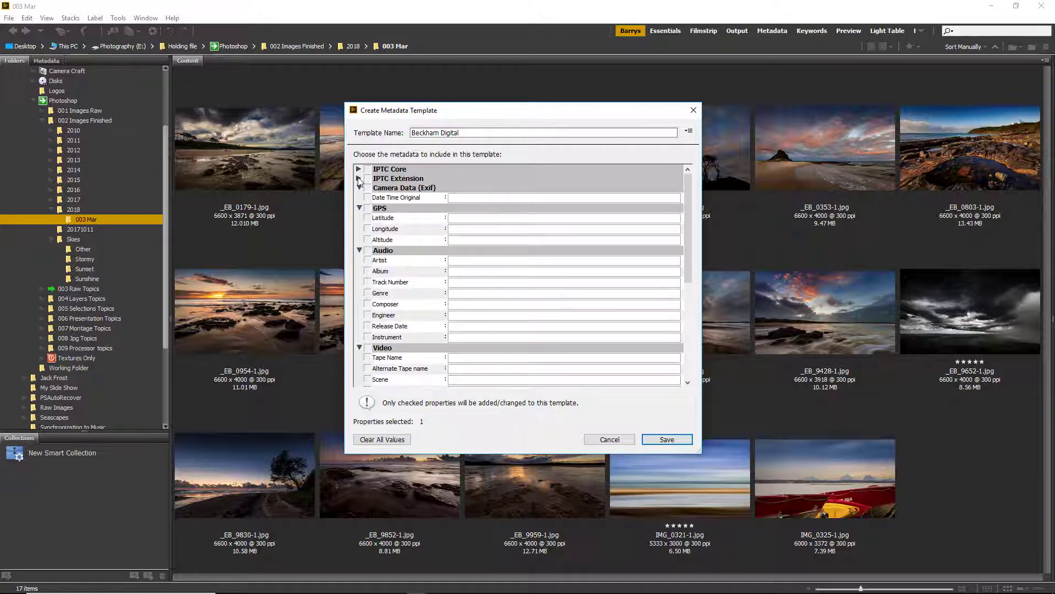
{"action": "left_click", "coordinate": [358, 179]}
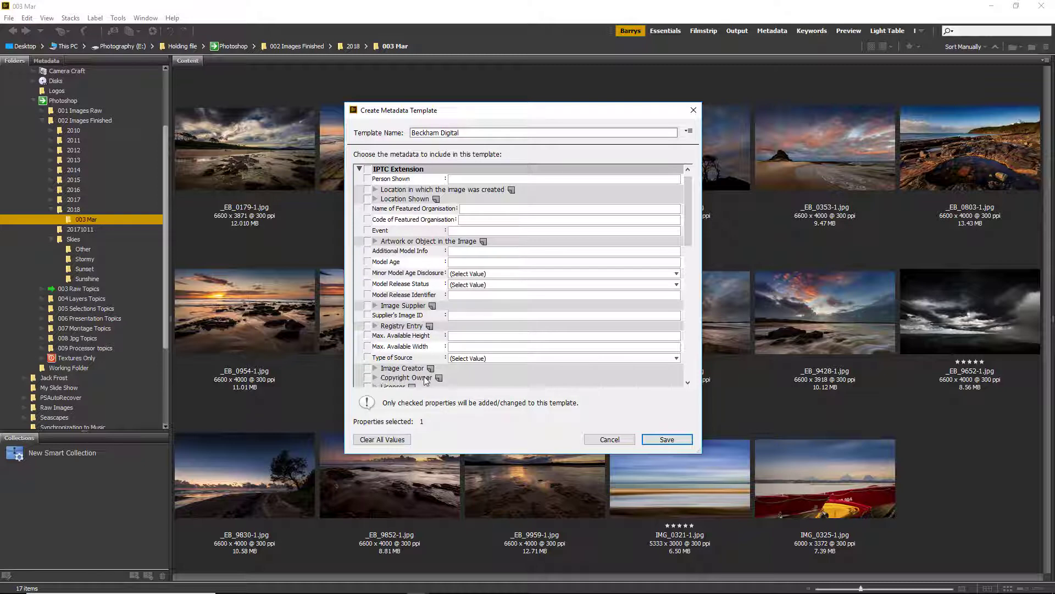
{"action": "left_click", "coordinate": [359, 170]}
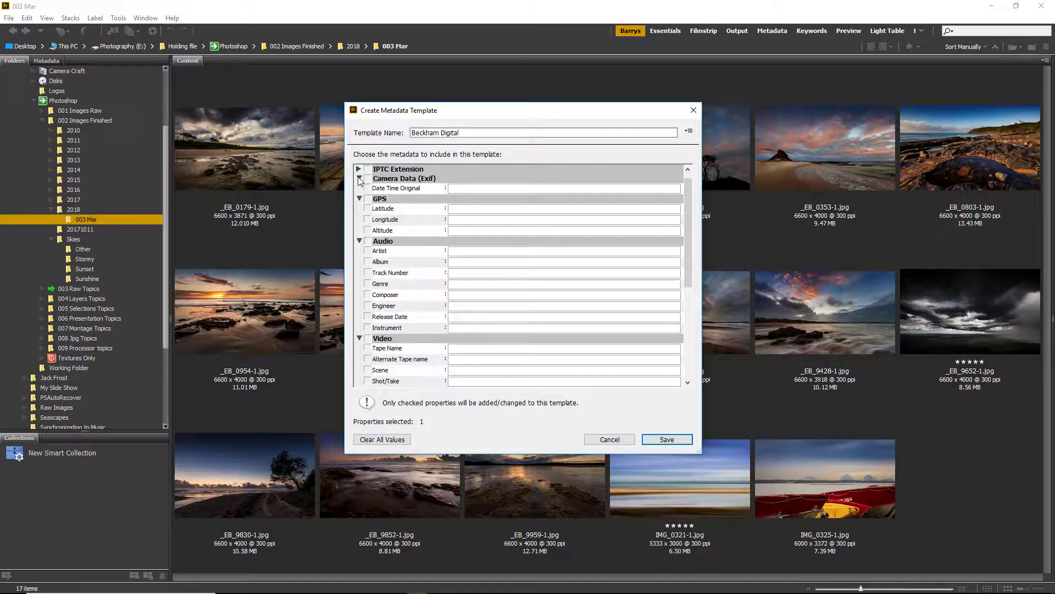
{"action": "left_click", "coordinate": [359, 179]}
{"action": "left_click", "coordinate": [360, 188]}
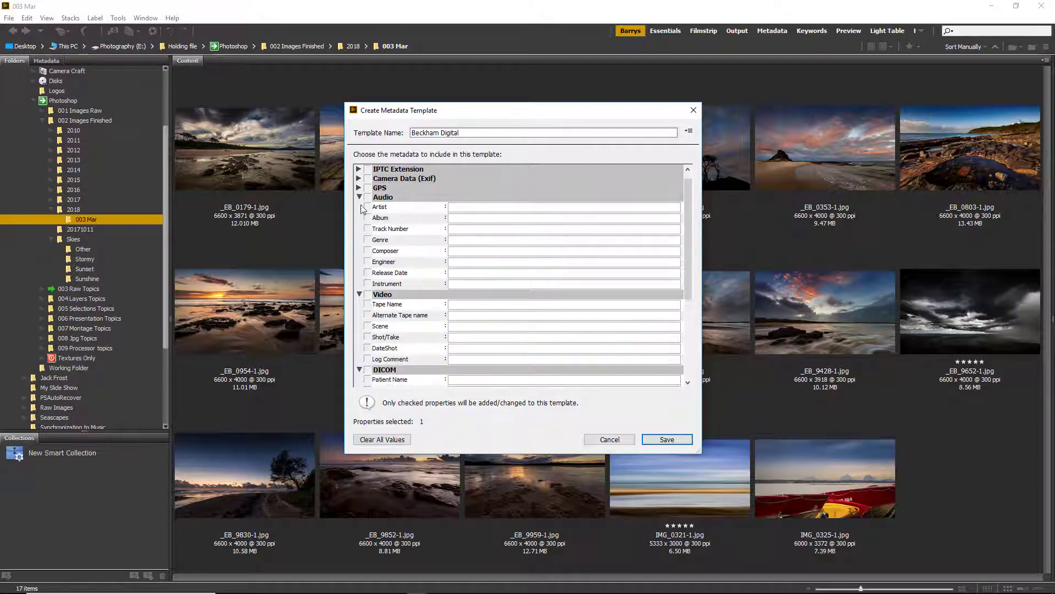
{"action": "left_click", "coordinate": [360, 197]}
{"action": "left_click", "coordinate": [359, 207]}
{"action": "left_click", "coordinate": [360, 224]}
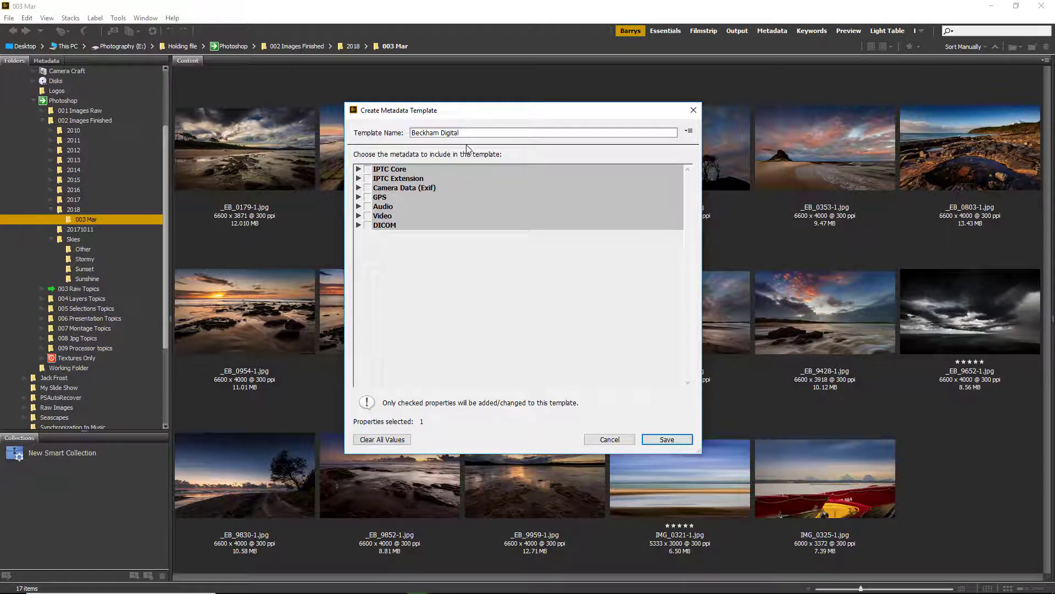
{"action": "left_click", "coordinate": [661, 443]}
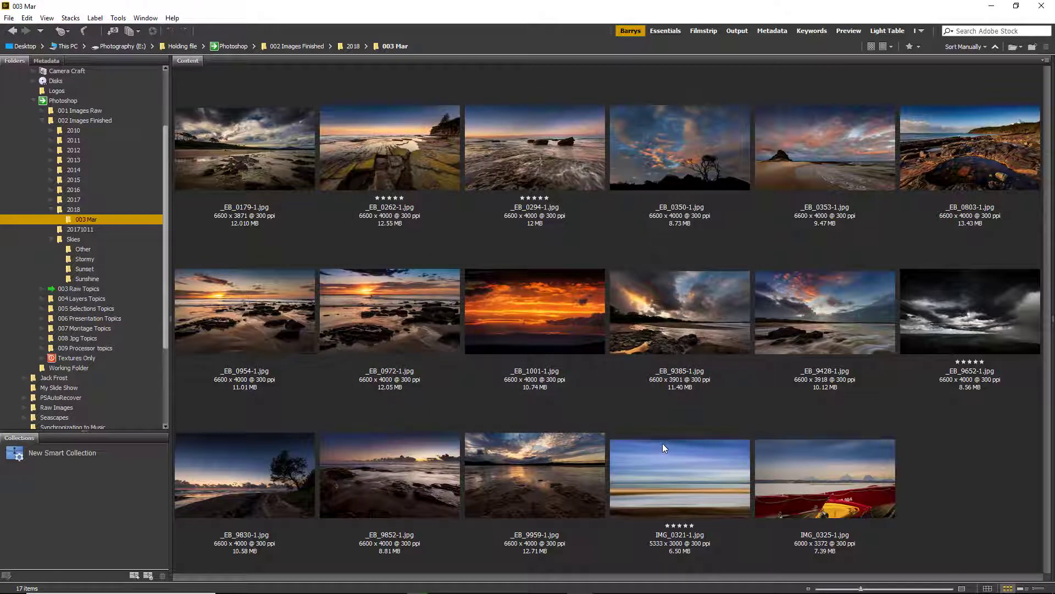
Open the Photo Downloader, get photos from G:\<CANON>, and choose Beckham Digital as the metadata template to apply
{"action": "key", "text": "alt"}
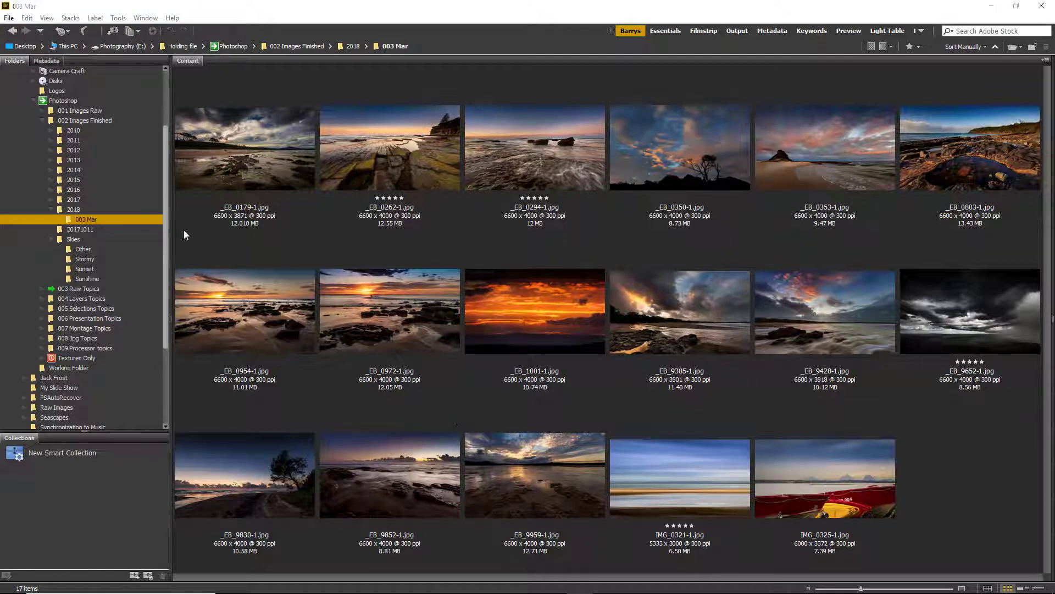
{"action": "left_click", "coordinate": [112, 32]}
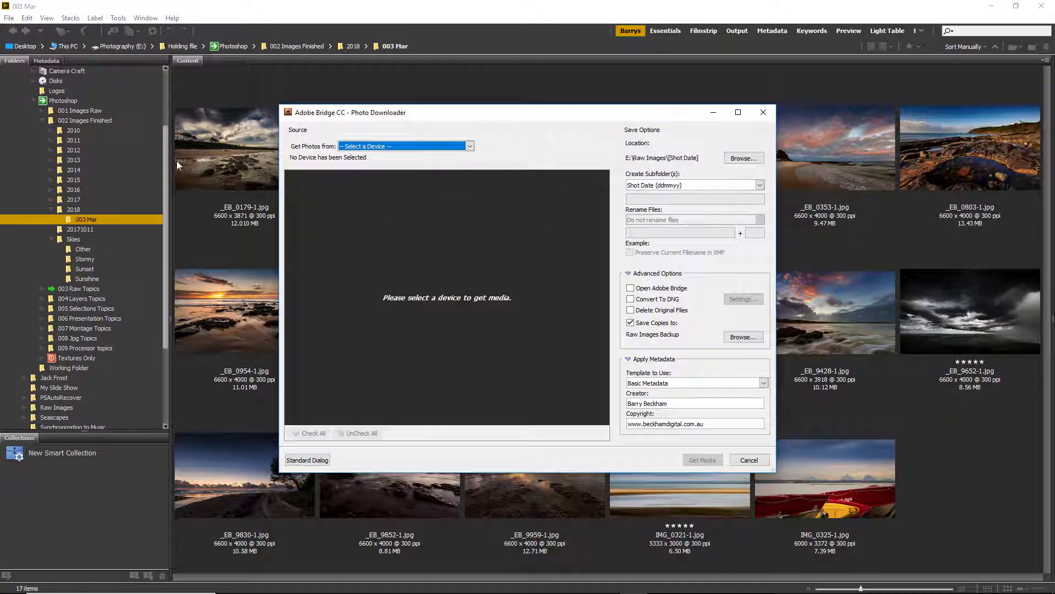
{"action": "left_click", "coordinate": [470, 146]}
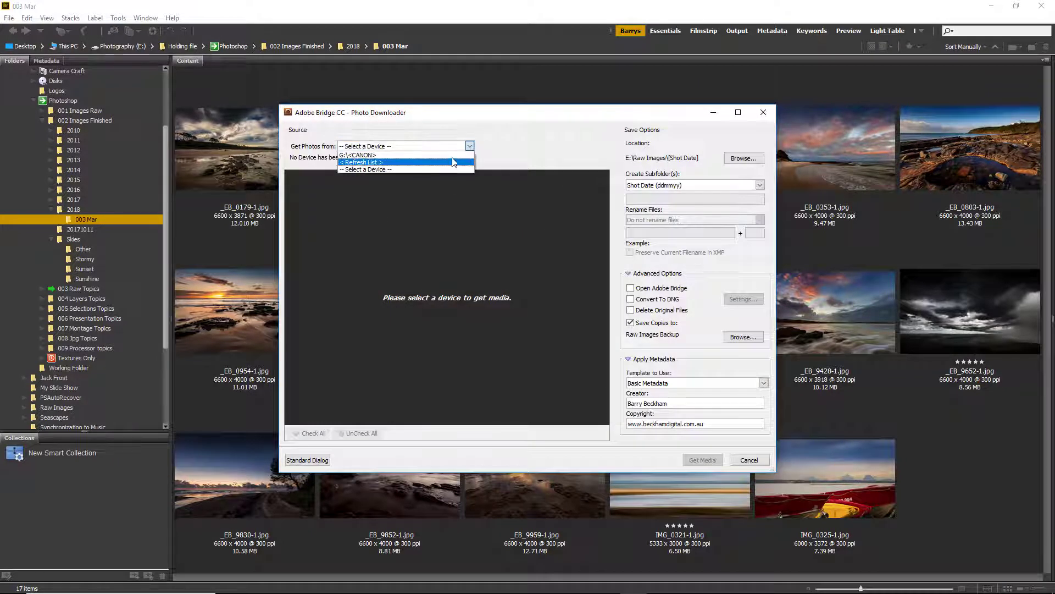
{"action": "left_click", "coordinate": [454, 156]}
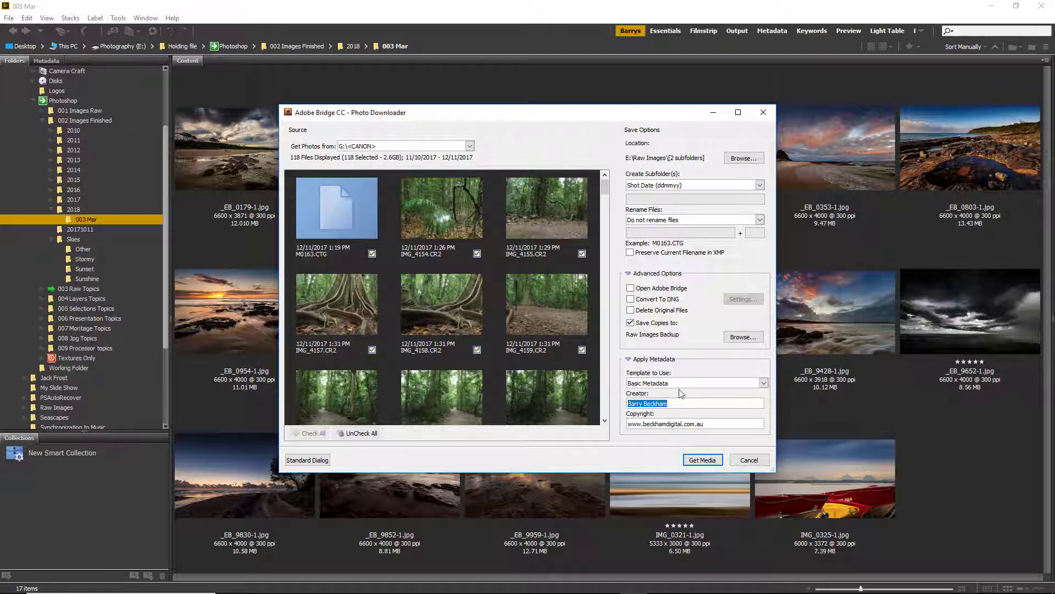
{"action": "left_click", "coordinate": [764, 383]}
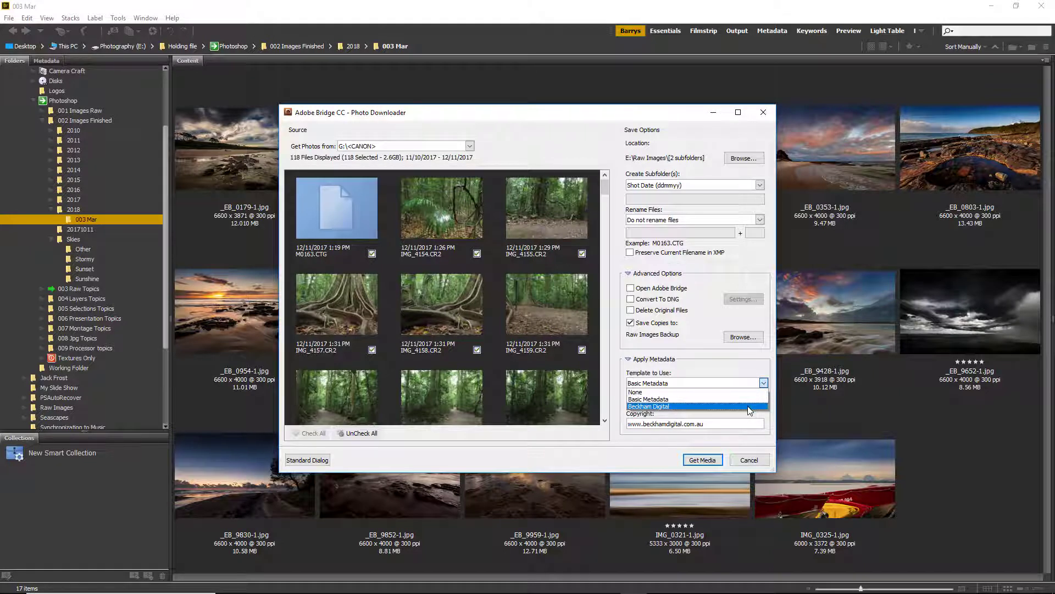
{"action": "left_click", "coordinate": [750, 407]}
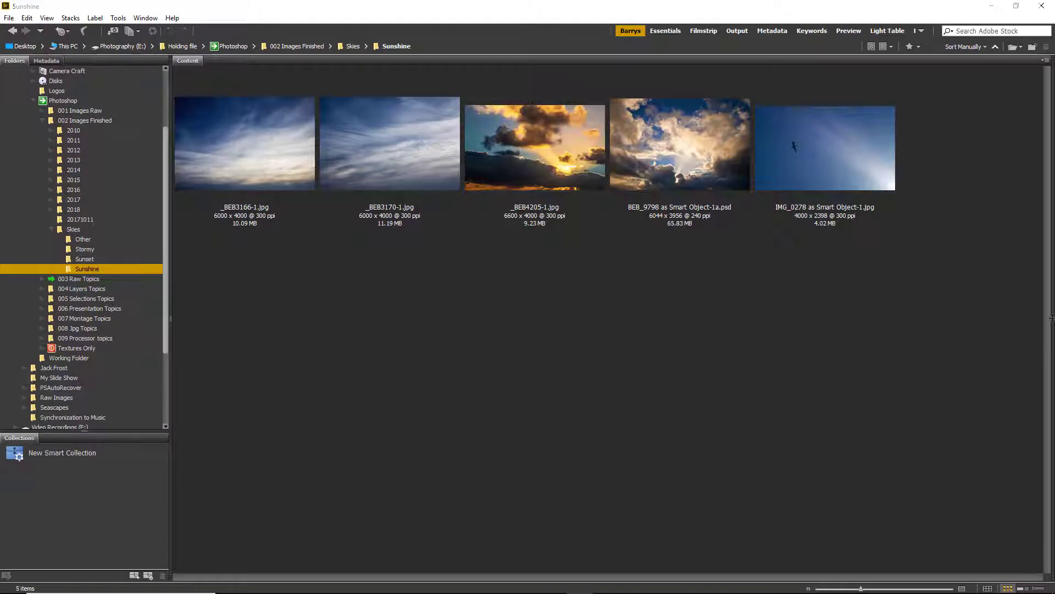
Reveal the hidden side pane containing the keywords and rename the New York keyword under Places to Brisbane
{"action": "left_click_drag", "start_coordinate": [1051, 318], "coordinate": [864, 319]}
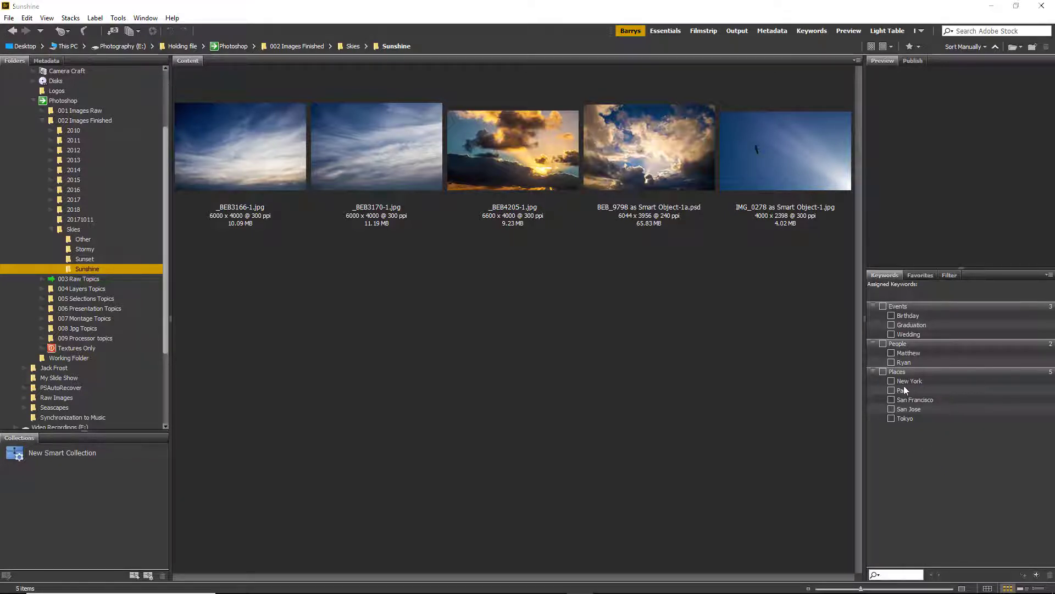
{"action": "left_click", "coordinate": [971, 380]}
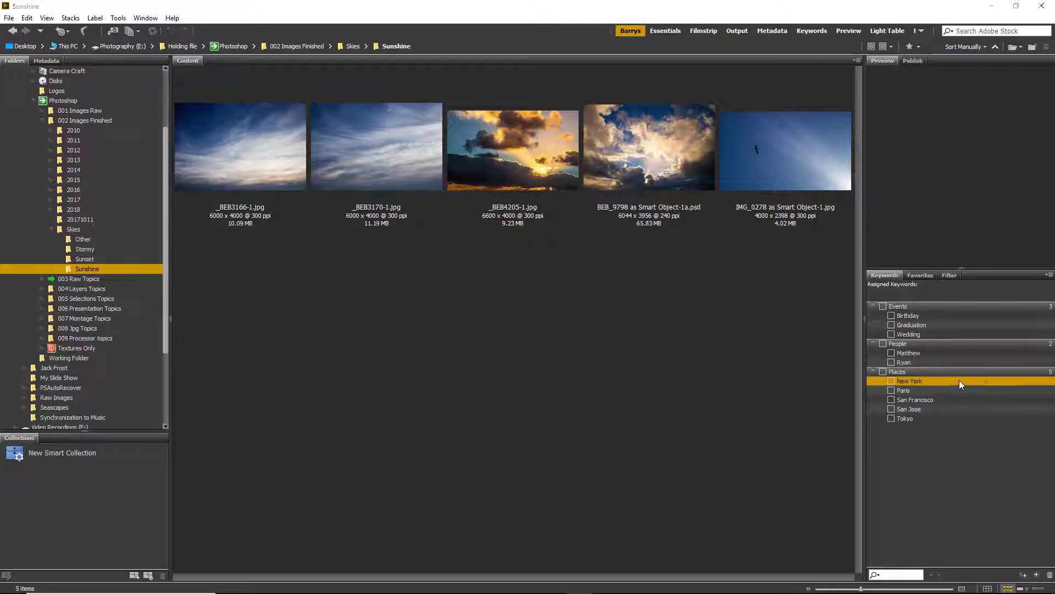
{"action": "right_click", "coordinate": [960, 380]}
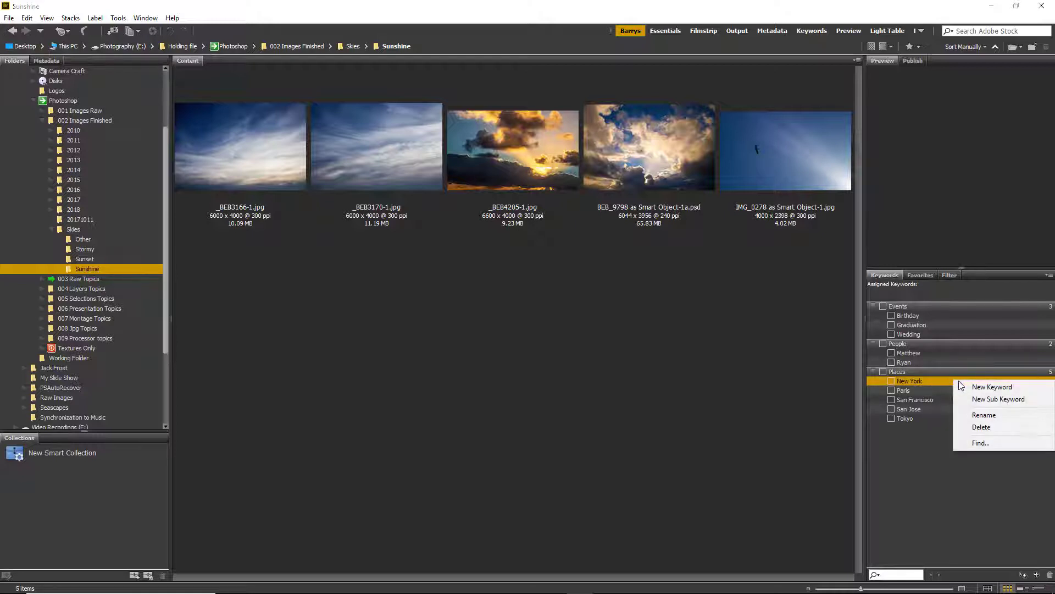
{"action": "left_click", "coordinate": [996, 416]}
{"action": "type", "text": "B"}
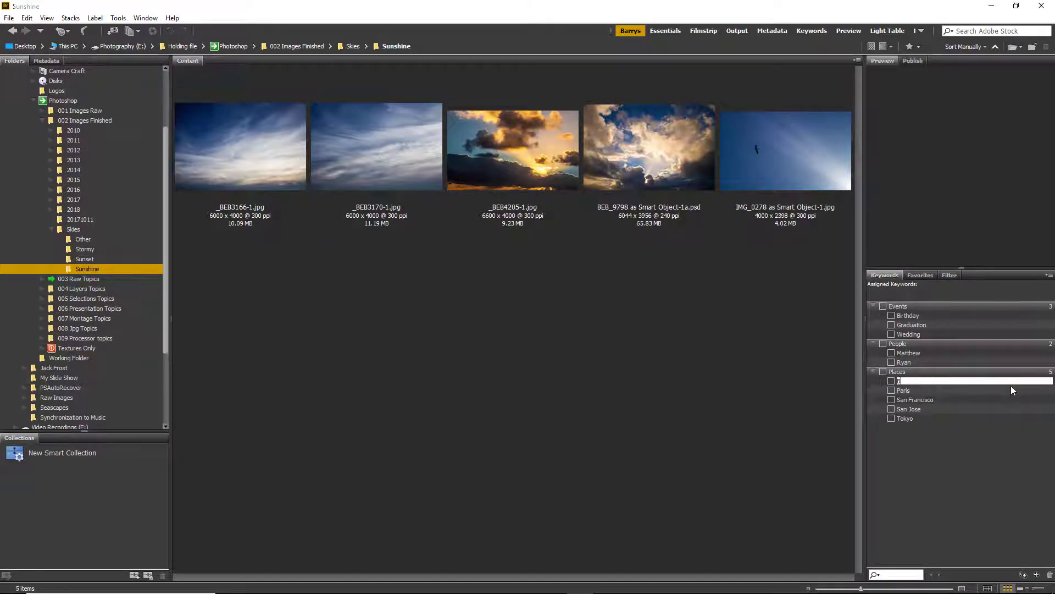
{"action": "type", "text": "risbane"}
{"action": "key", "text": "Return"}
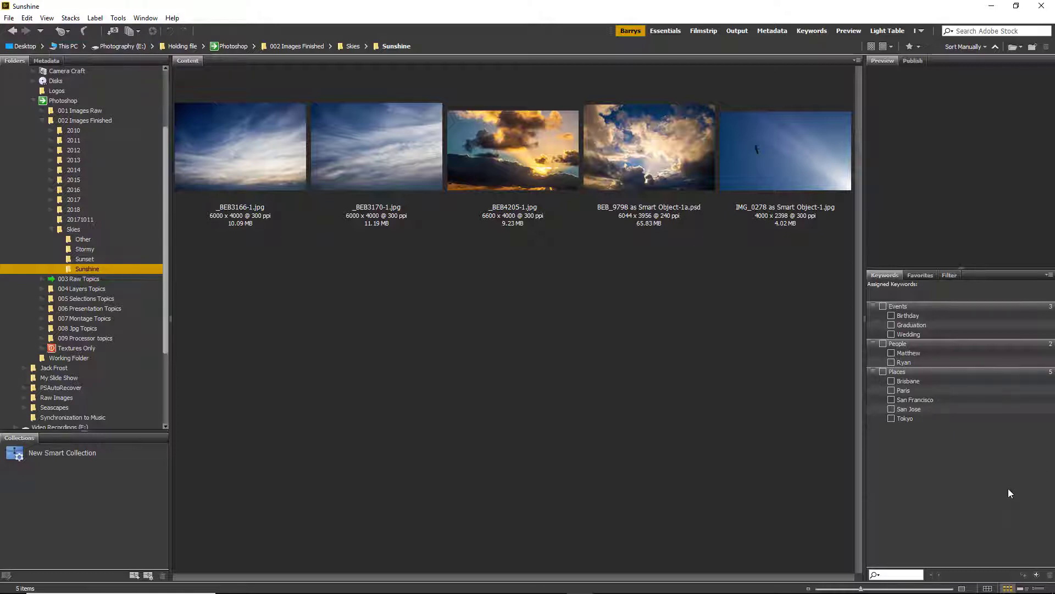
{"action": "left_click", "coordinate": [948, 381]}
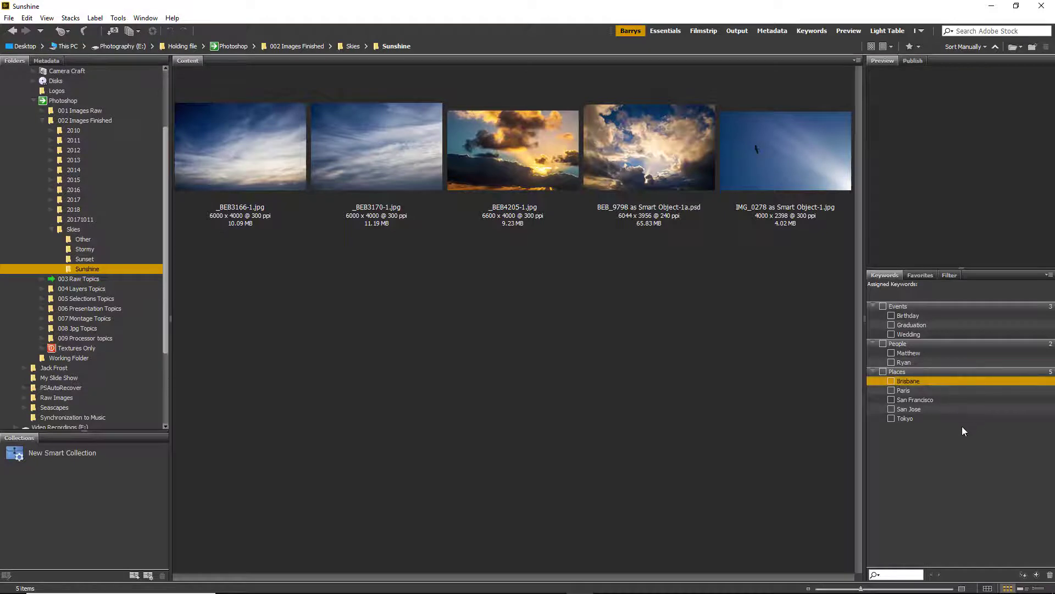
{"action": "left_click", "coordinate": [934, 457]}
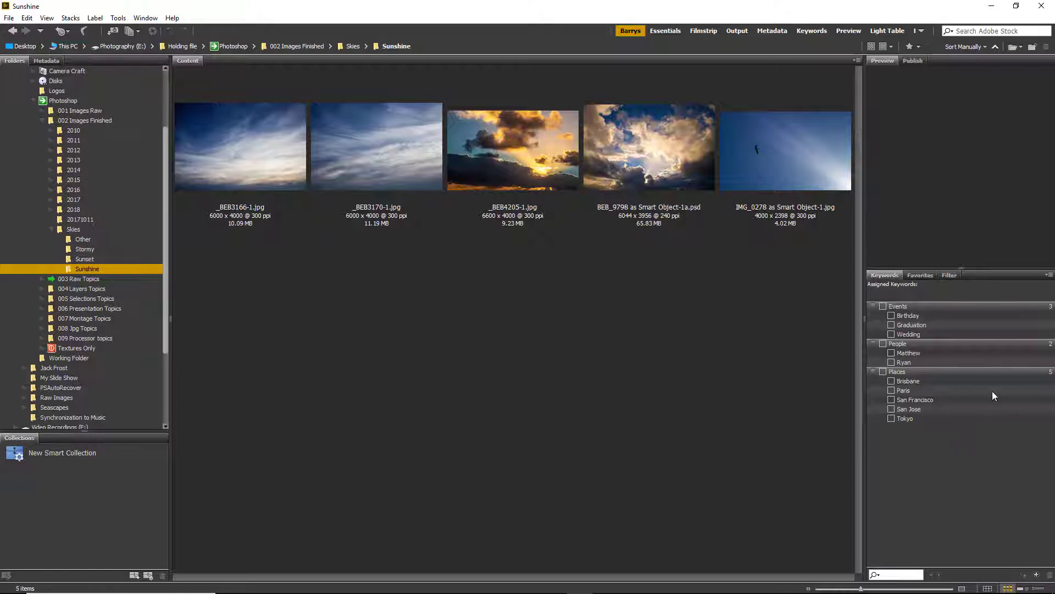
Add a new top-level keyword named Skies to the keyword list
{"action": "left_click", "coordinate": [1049, 279]}
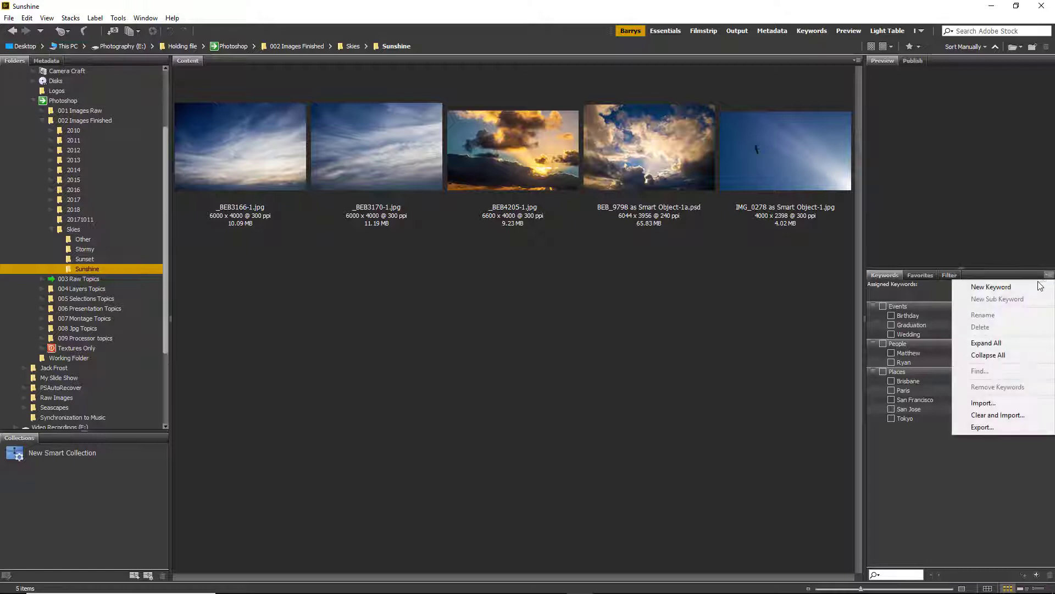
{"action": "left_click", "coordinate": [994, 287]}
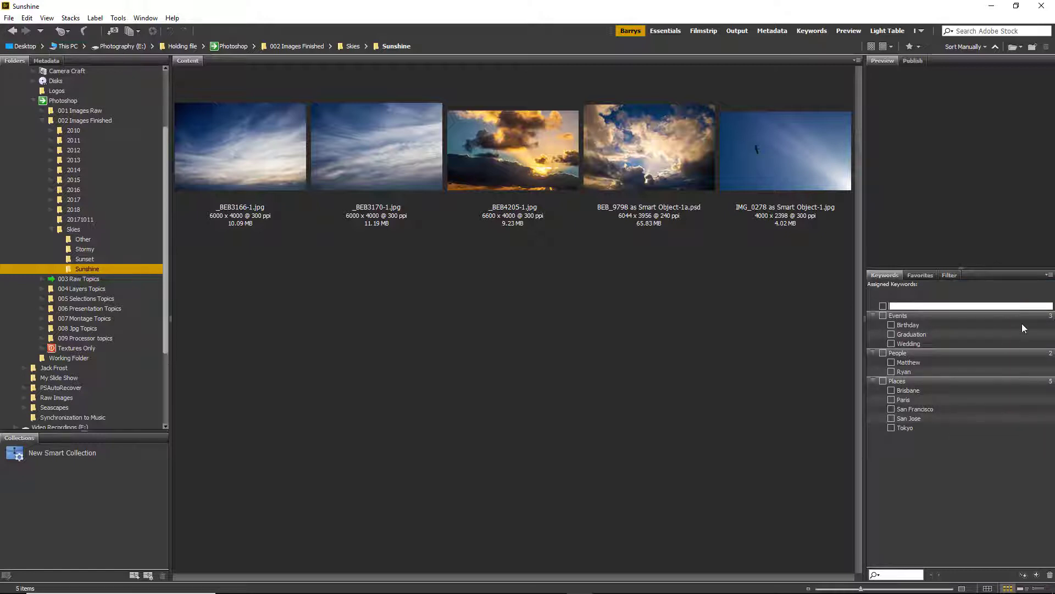
{"action": "type", "text": "S"}
{"action": "type", "text": "jies"}
{"action": "key", "text": "BackSpace"}
{"action": "key", "text": "BackSpace"}
{"action": "key", "text": "BackSpace"}
{"action": "key", "text": "BackSpace"}
{"action": "type", "text": "kies"}
{"action": "key", "text": "Return"}
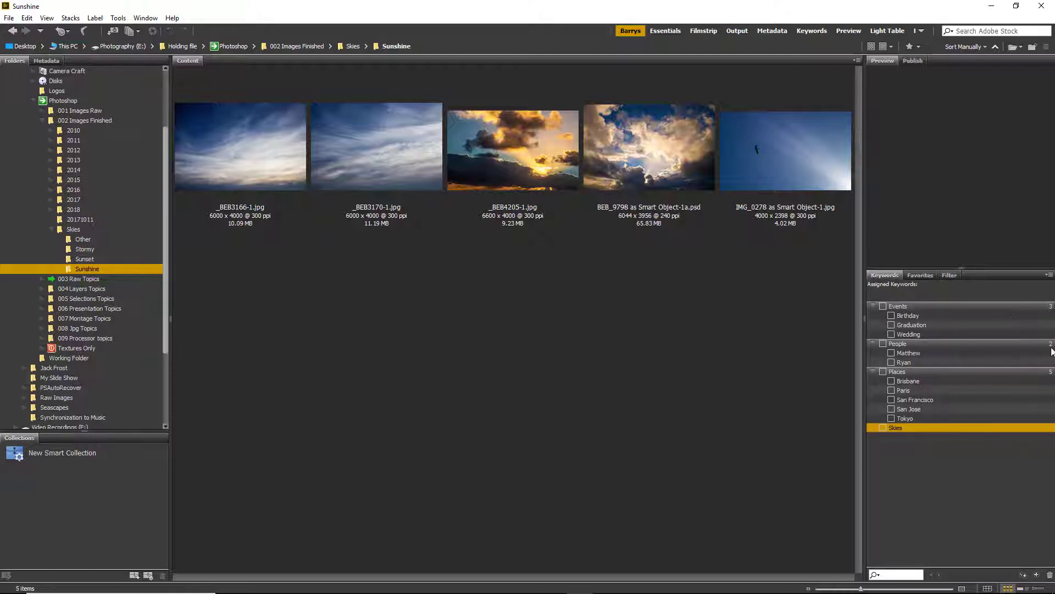
Add a sub keyword named Sunshine under Skies
{"action": "right_click", "coordinate": [1009, 428]}
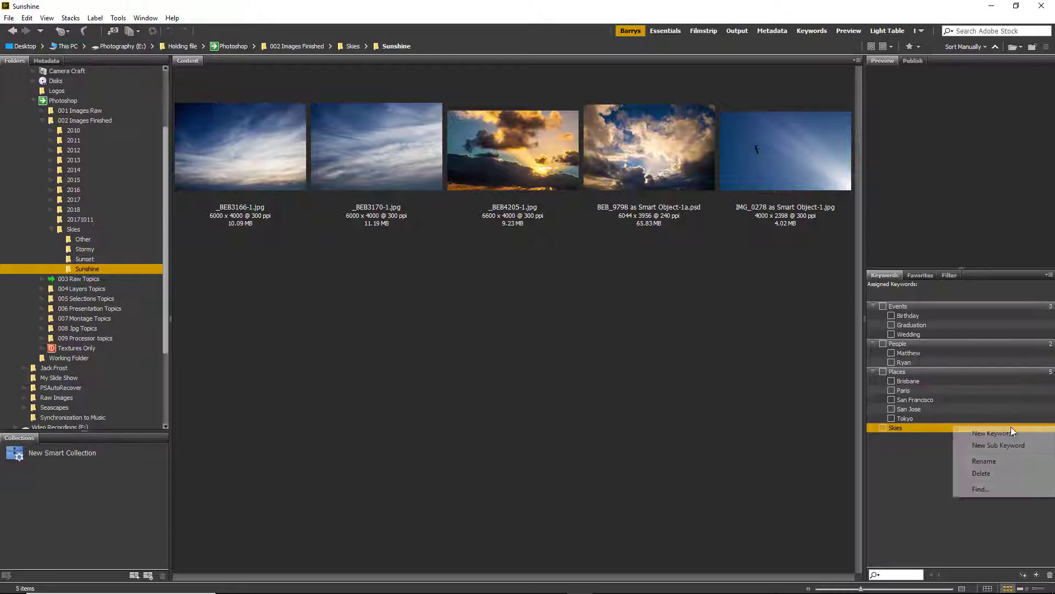
{"action": "left_click", "coordinate": [987, 446]}
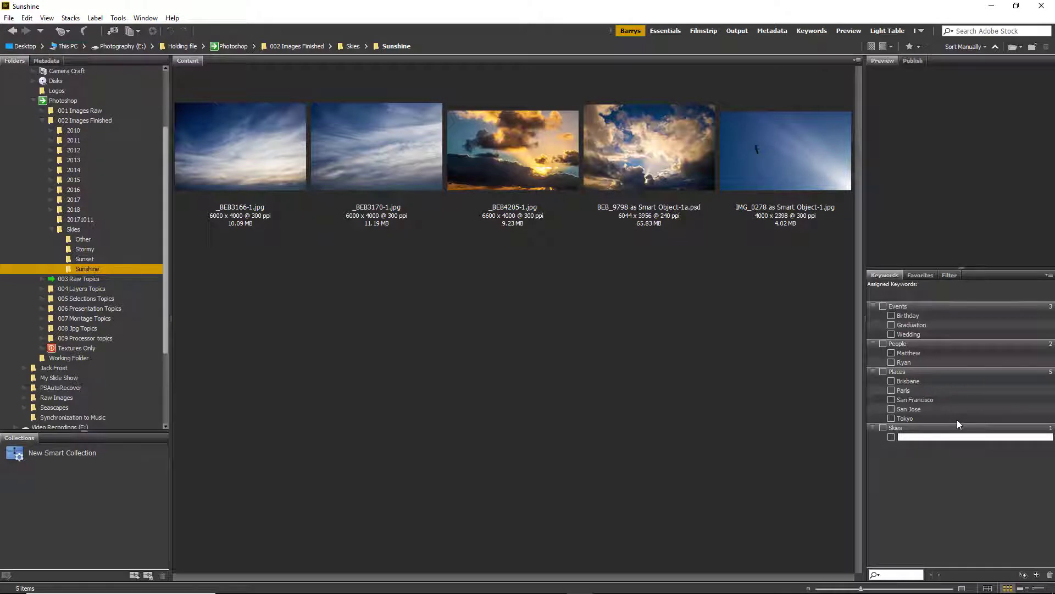
{"action": "type", "text": "Sunshine"}
{"action": "key", "text": "Return"}
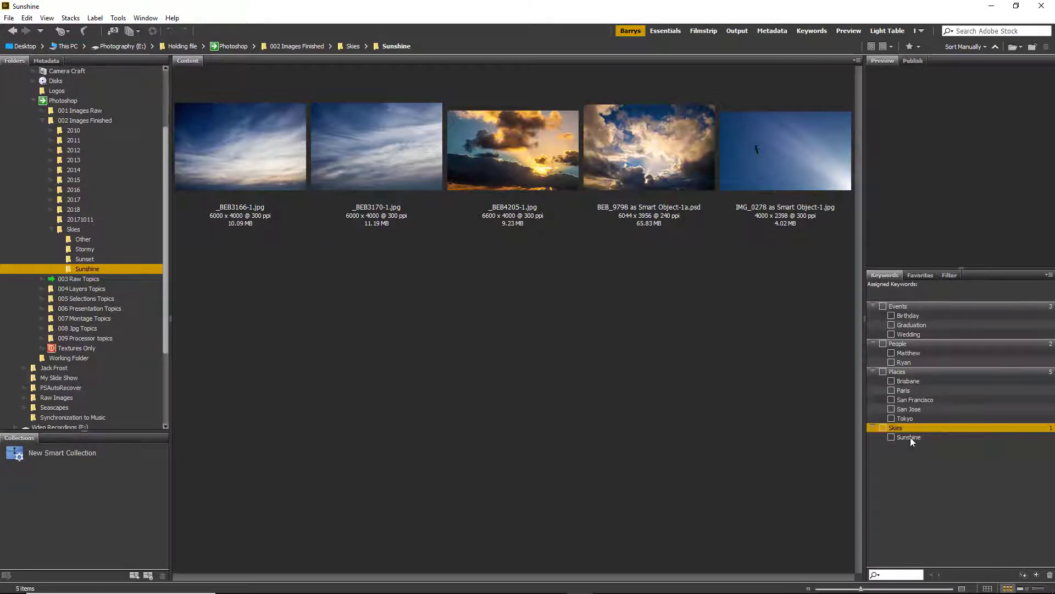
Add a sub keyword named Stormy under Skies
{"action": "left_click", "coordinate": [961, 427]}
{"action": "right_click", "coordinate": [1001, 427]}
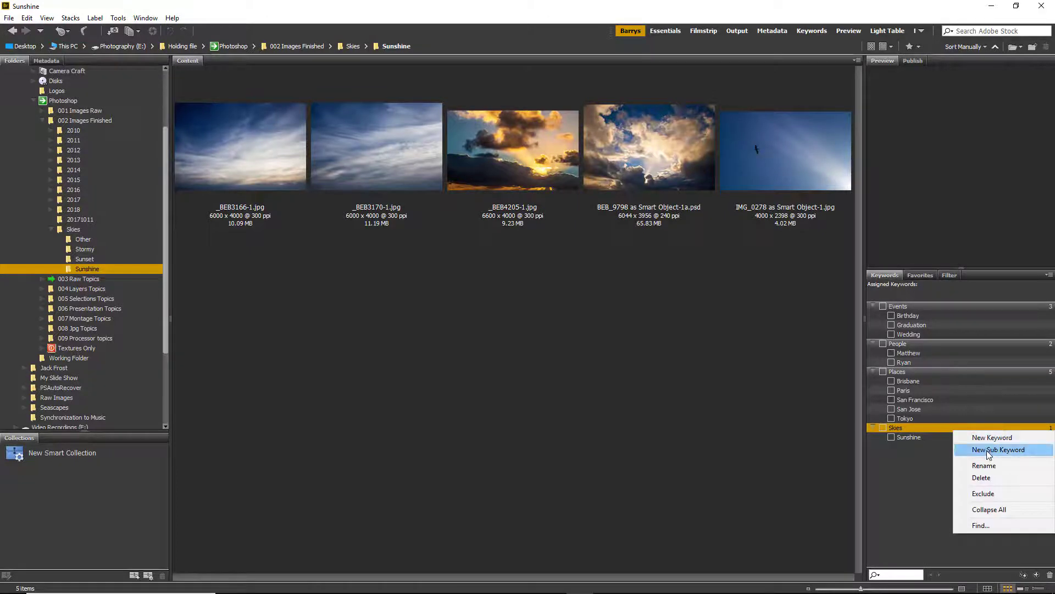
{"action": "left_click", "coordinate": [989, 450]}
{"action": "type", "text": "S"}
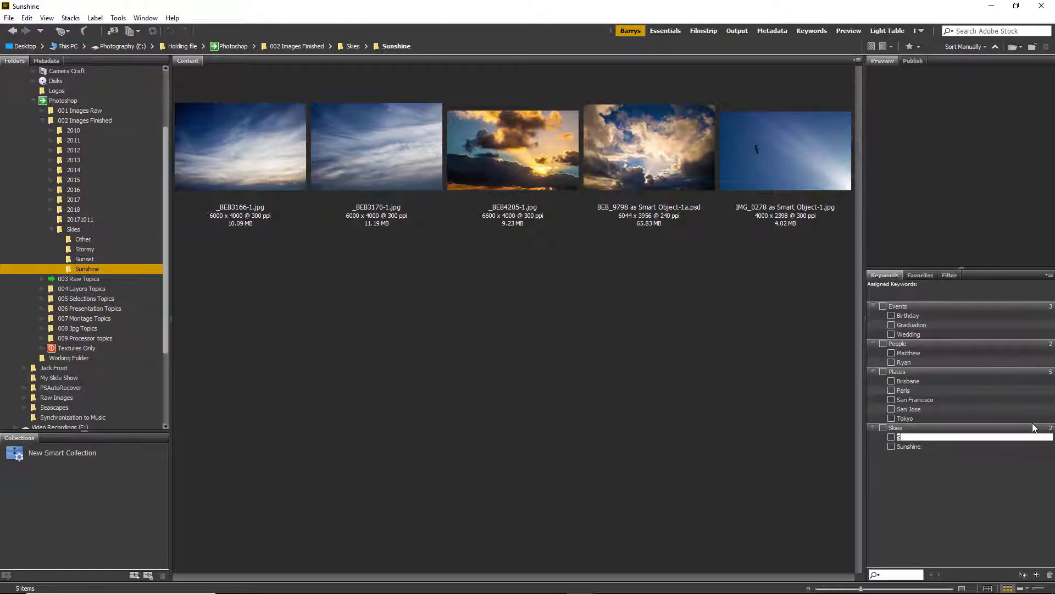
{"action": "type", "text": "tormy"}
{"action": "key", "text": "Return"}
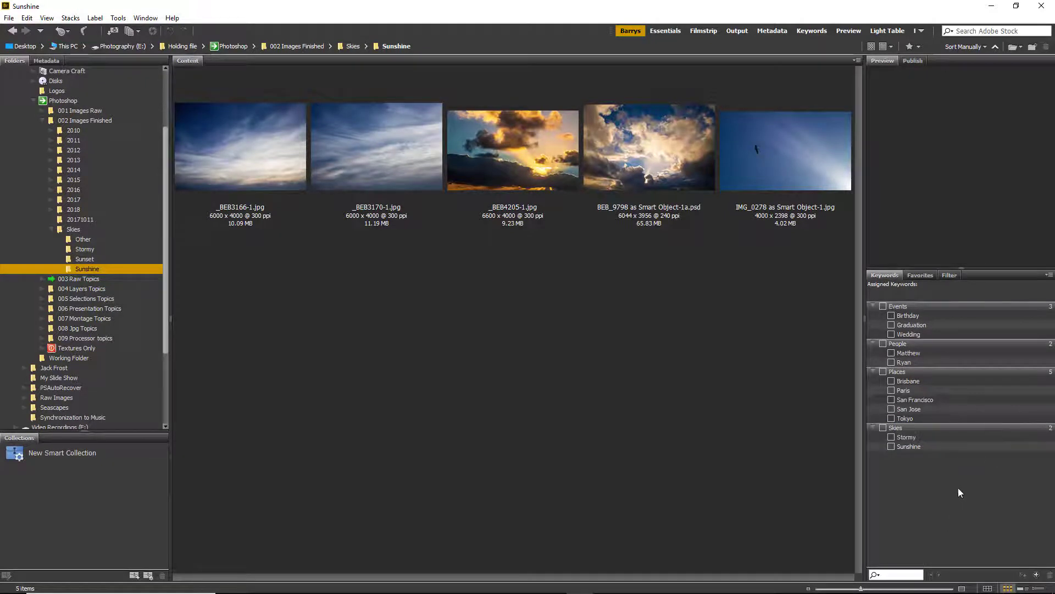
Add a sub keyword named Sunset under Skies
{"action": "right_click", "coordinate": [969, 428]}
{"action": "left_click", "coordinate": [992, 446]}
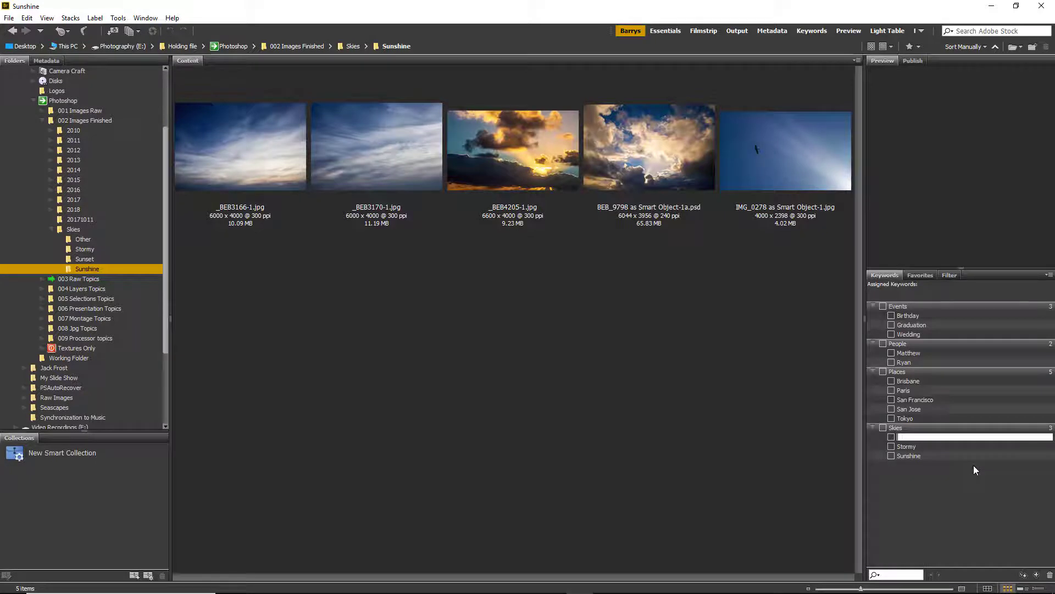
{"action": "type", "text": "Sunset"}
{"action": "key", "text": "Return"}
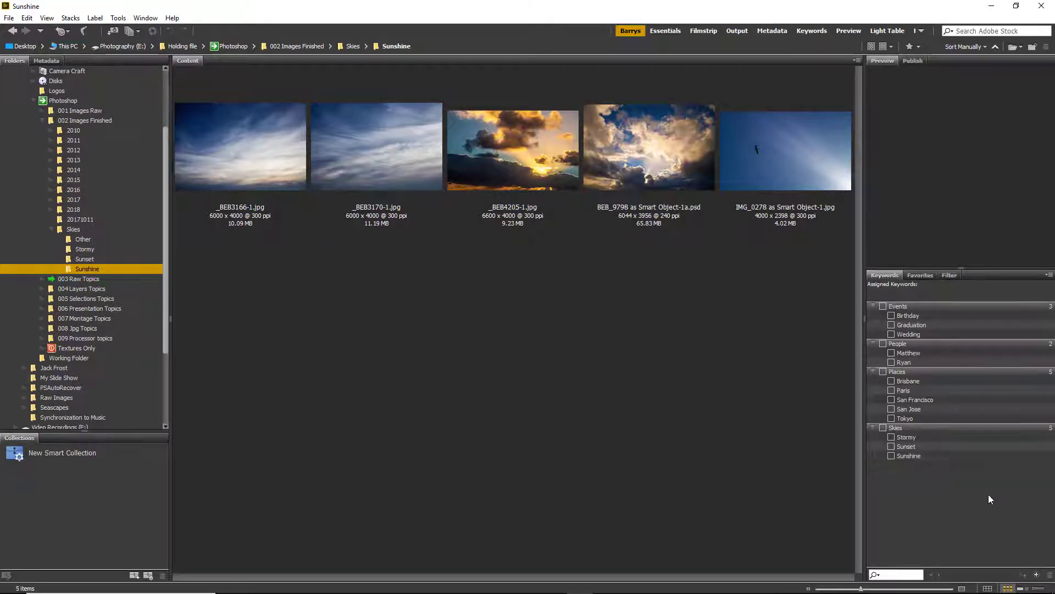
Add a sub keyword named Other under Skies
{"action": "right_click", "coordinate": [985, 428]}
{"action": "left_click", "coordinate": [989, 448]}
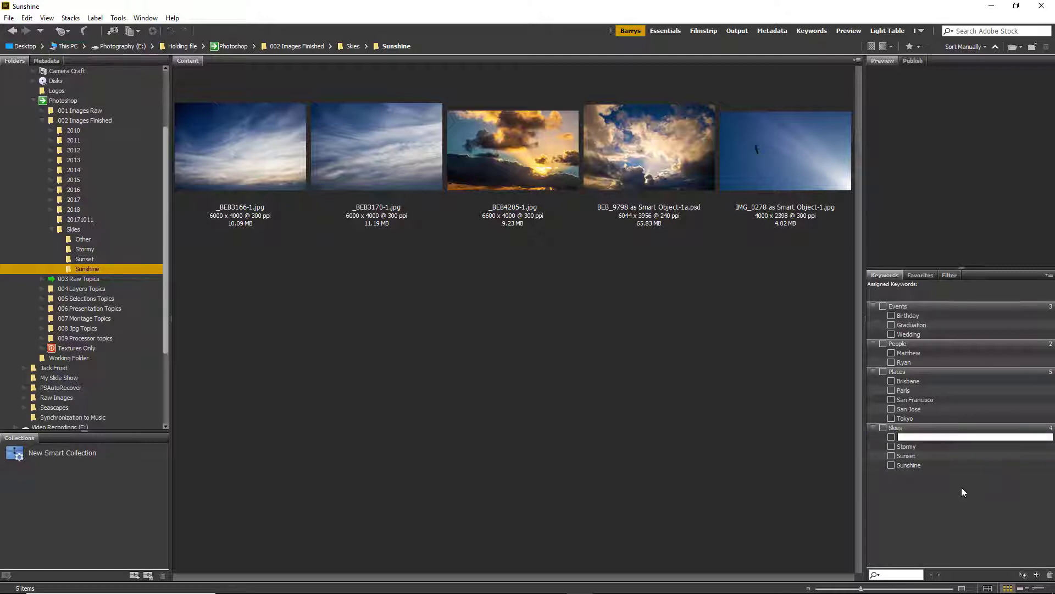
{"action": "type", "text": "Other"}
{"action": "key", "text": "Return"}
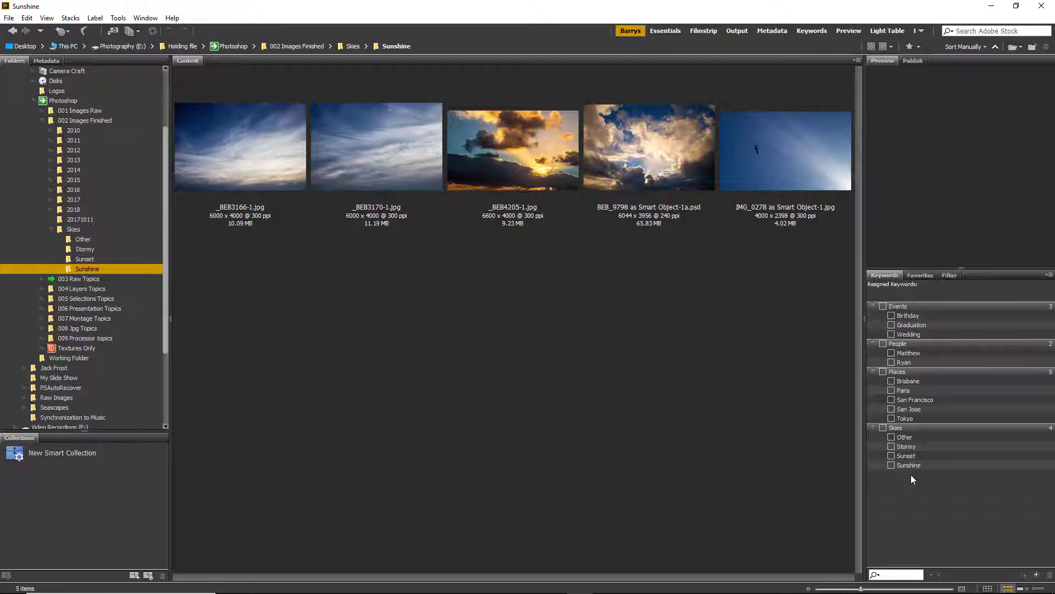
Assign the Skies and Sunshine keywords to all images in the Sunshine folder
{"action": "left_click", "coordinate": [267, 162]}
{"action": "key", "text": "ctrl+a"}
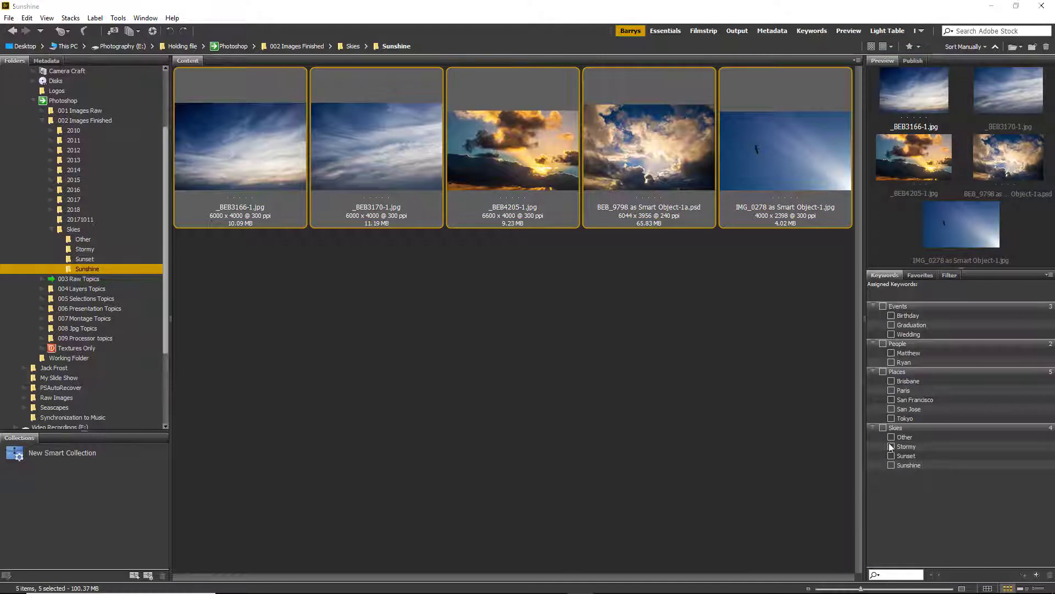
{"action": "left_click", "coordinate": [883, 428]}
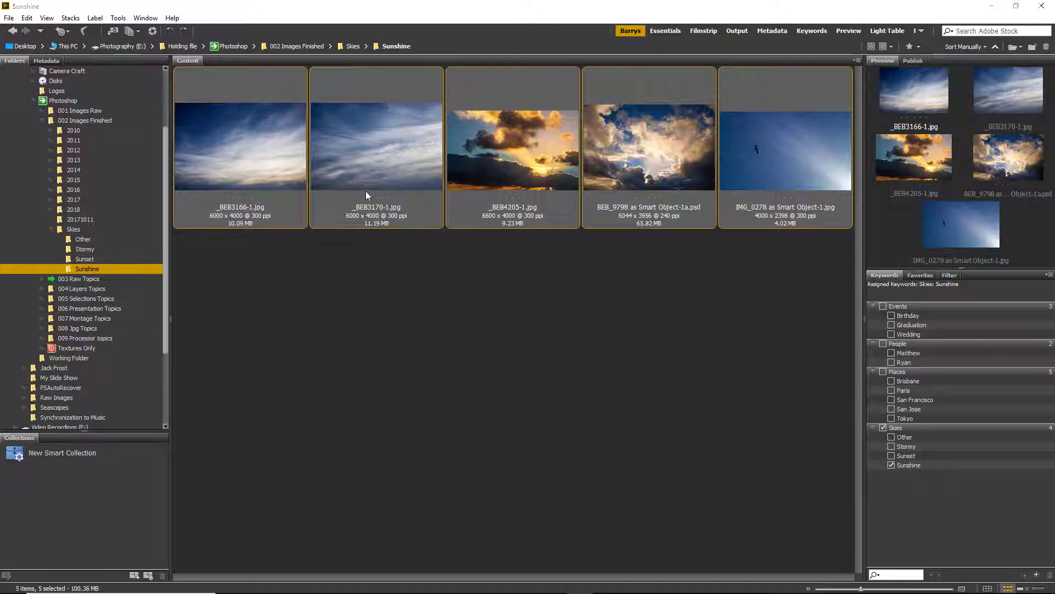
Assign the Skies and Sunset keywords to all images in the Sunset folder
{"action": "left_click", "coordinate": [80, 261]}
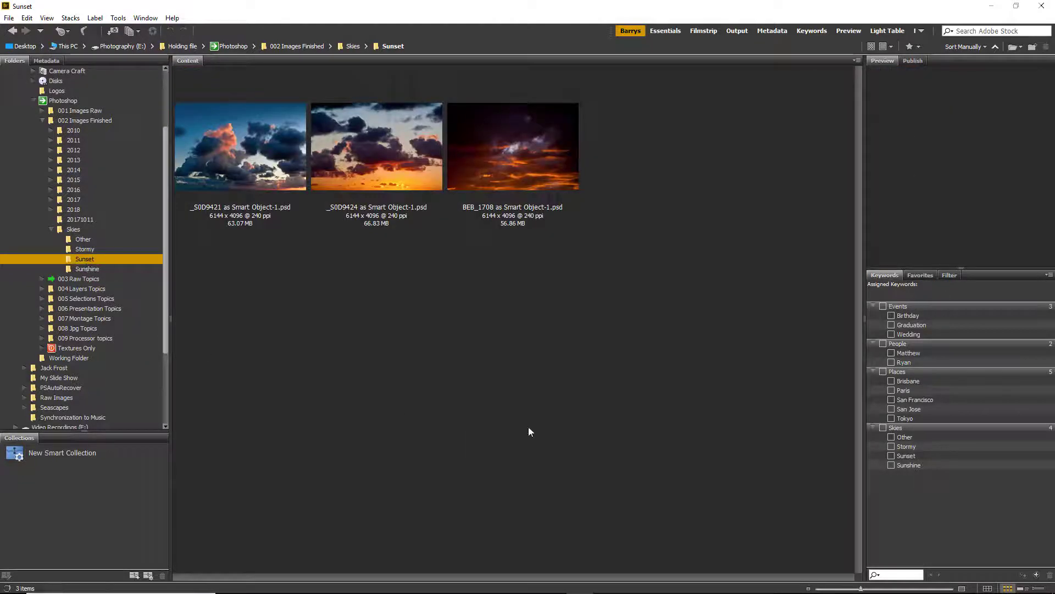
{"action": "left_click_drag", "start_coordinate": [602, 309], "coordinate": [166, 120]}
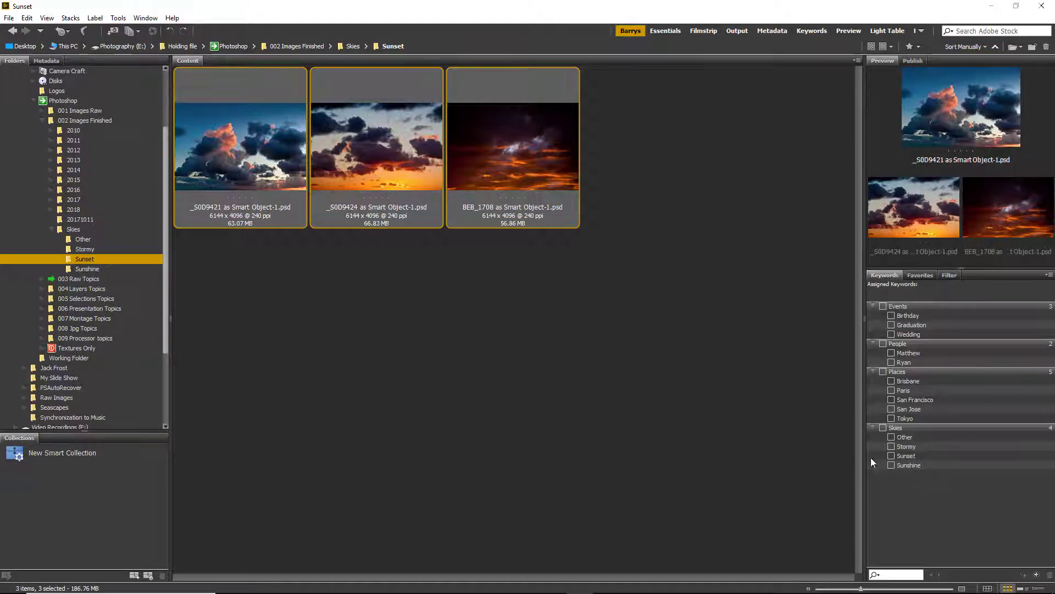
{"action": "left_click", "coordinate": [883, 429]}
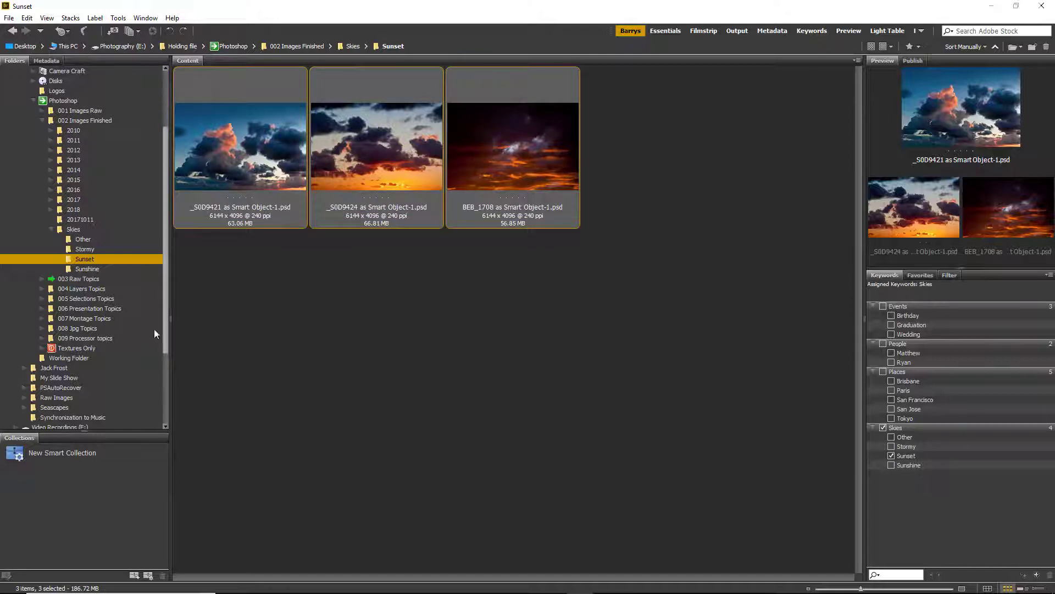
Assign the Skies and Stormy keywords to all images in the Stormy folder
{"action": "left_click", "coordinate": [82, 249]}
{"action": "left_click_drag", "start_coordinate": [621, 263], "coordinate": [300, 172]}
{"action": "left_click", "coordinate": [883, 428]}
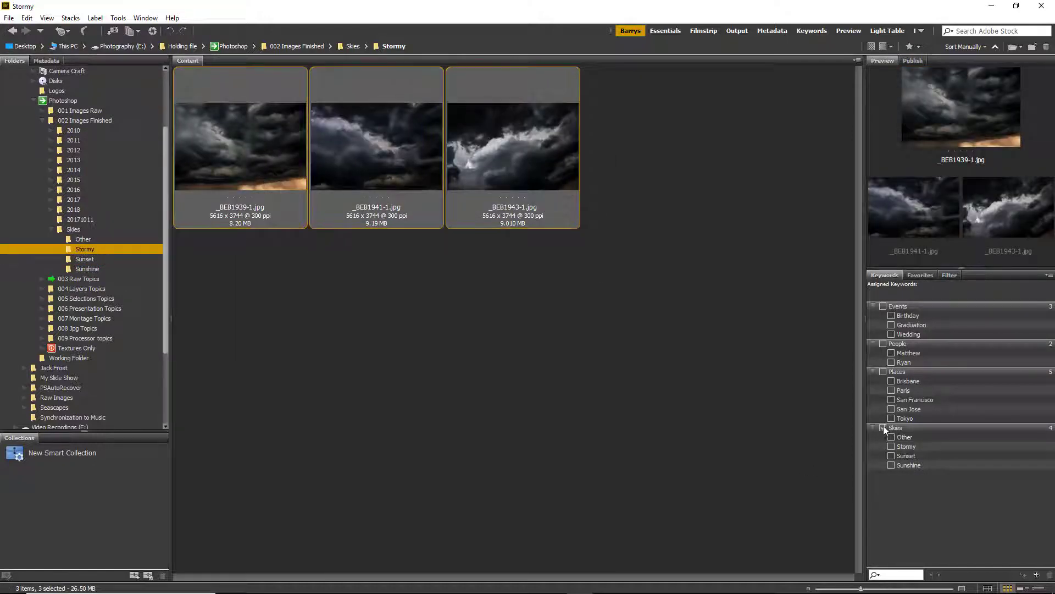
{"action": "left_click", "coordinate": [891, 446]}
Assign the Skies keyword to both images in the Other folder
{"action": "left_click", "coordinate": [80, 240]}
{"action": "left_click_drag", "start_coordinate": [416, 270], "coordinate": [229, 147]}
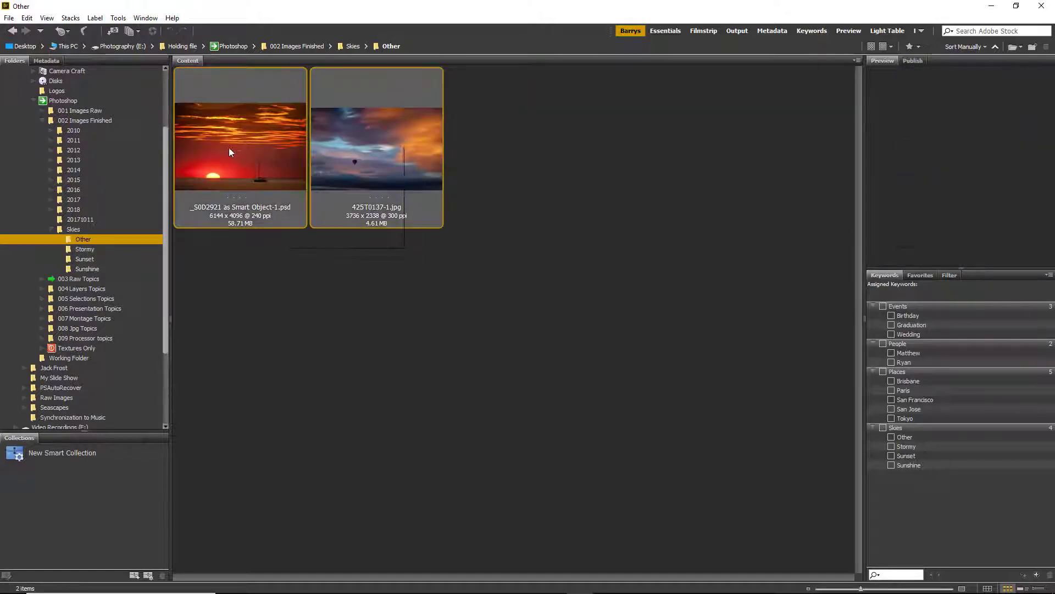
{"action": "left_click", "coordinate": [883, 427]}
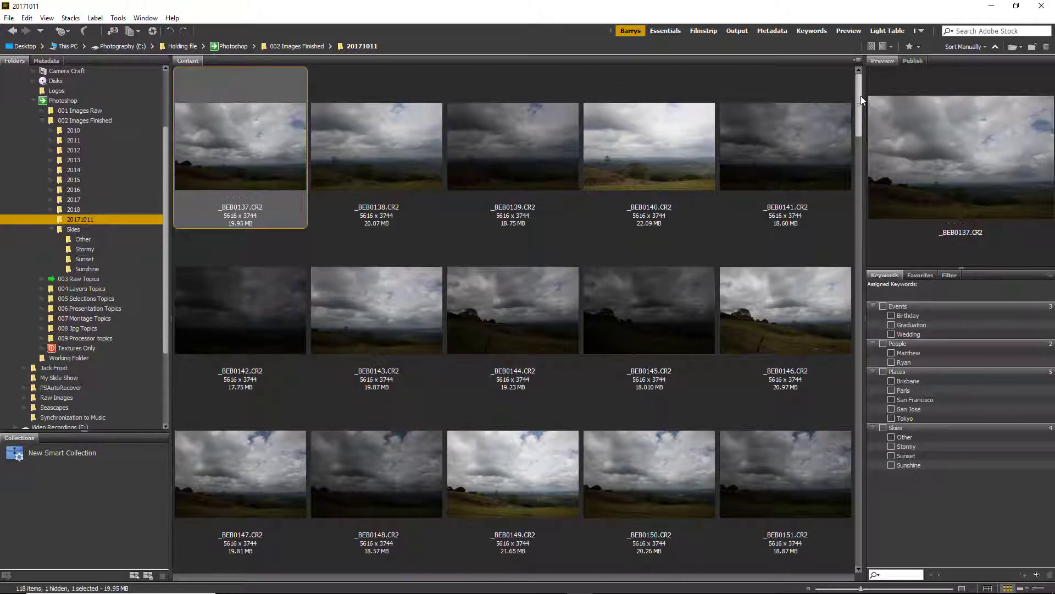
Rename the Paris keyword under Places to Glass House Mountains
{"action": "mouse_move", "coordinate": [858, 105]}
{"action": "left_mouse_down"}
{"action": "mouse_move", "coordinate": [840, 323]}
{"action": "mouse_move", "coordinate": [845, 543]}
{"action": "mouse_move", "coordinate": [826, 256]}
{"action": "mouse_move", "coordinate": [856, 95]}
{"action": "left_mouse_up"}
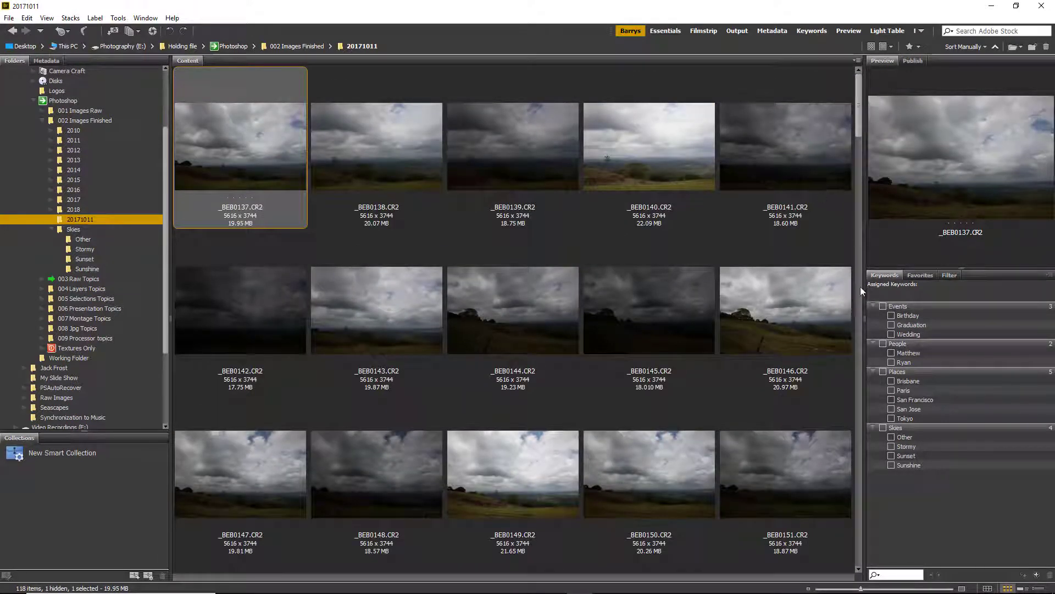
{"action": "left_click", "coordinate": [904, 390]}
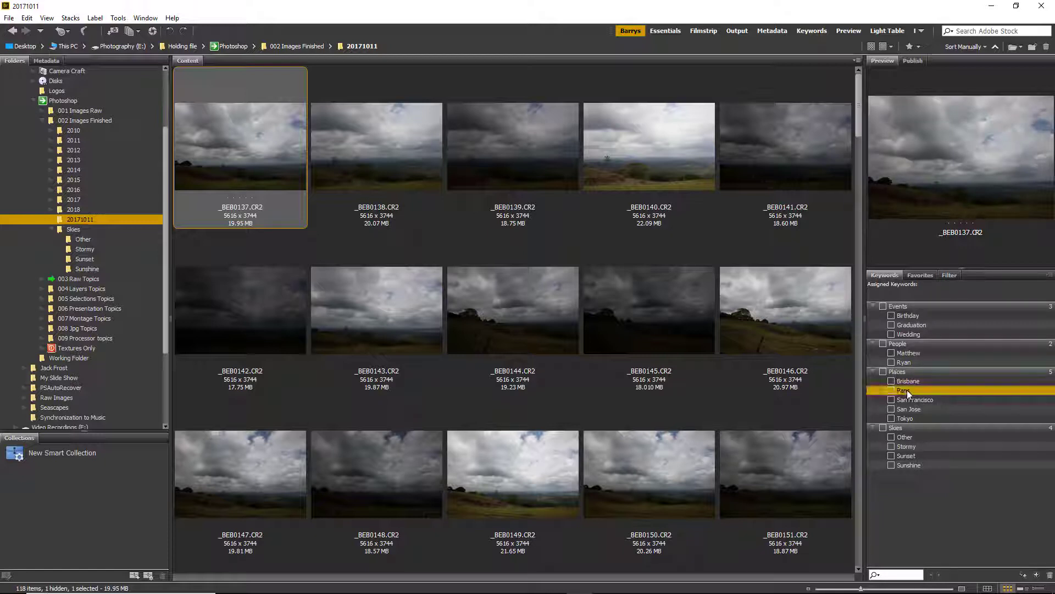
{"action": "right_click", "coordinate": [950, 391]}
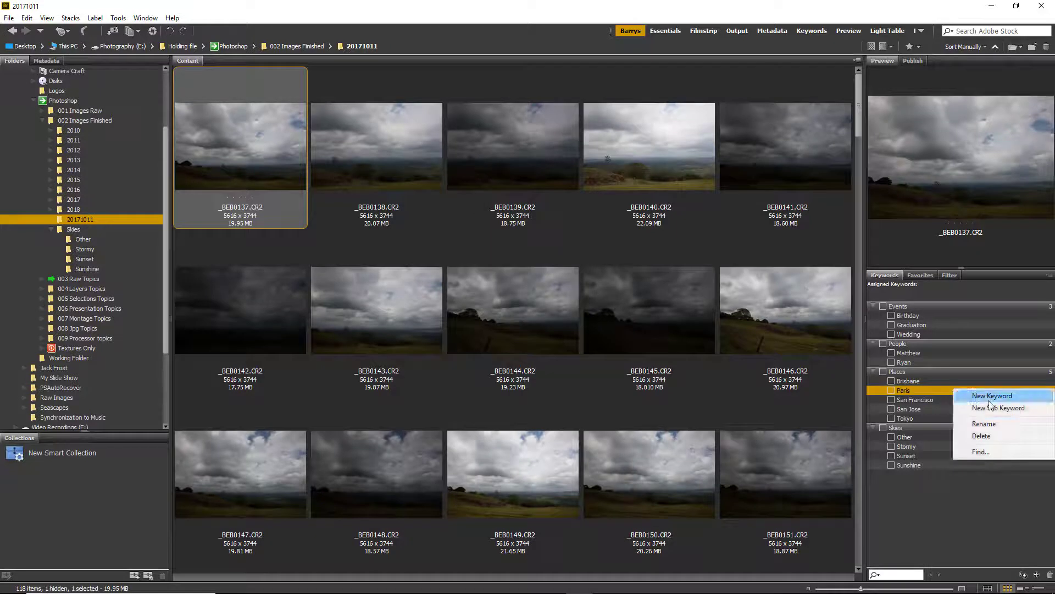
{"action": "left_click", "coordinate": [988, 424]}
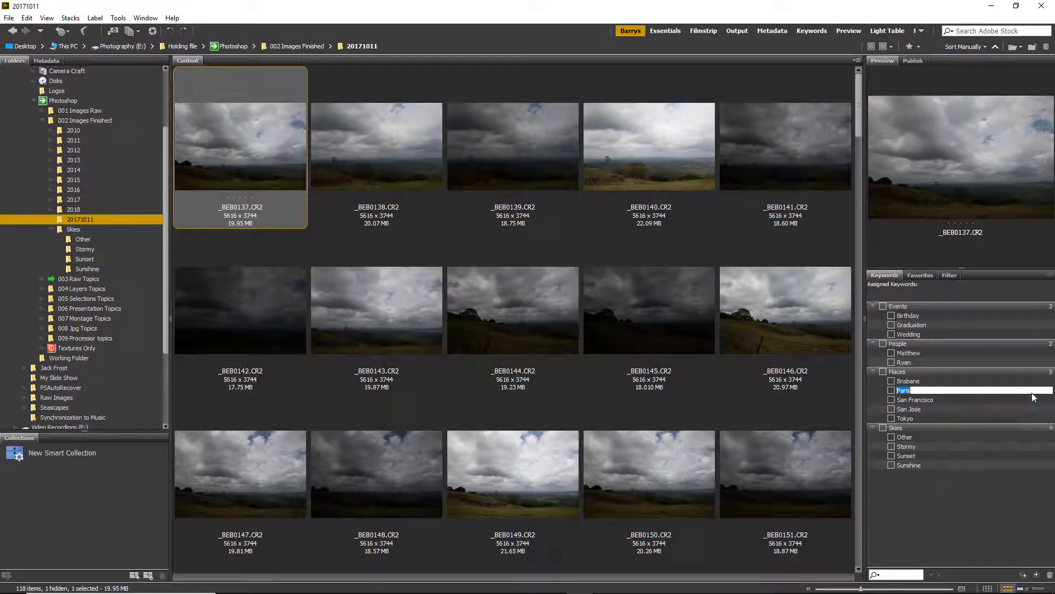
{"action": "type", "text": "Glass House Mou"}
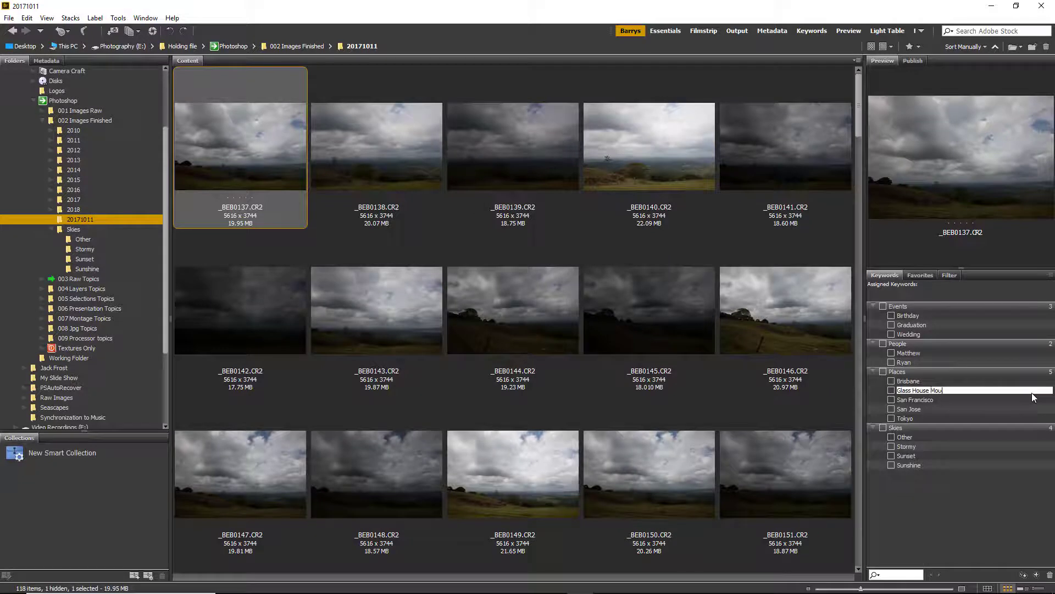
{"action": "type", "text": "ntains"}
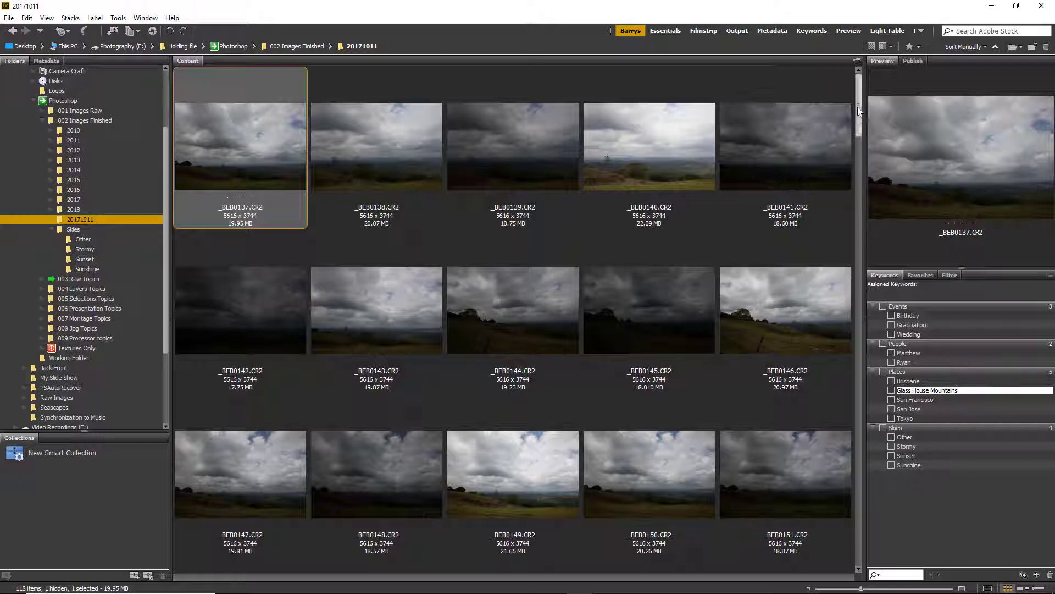
{"action": "scroll", "coordinate": [857, 107], "scroll_direction": "down", "scroll_amount": 1}
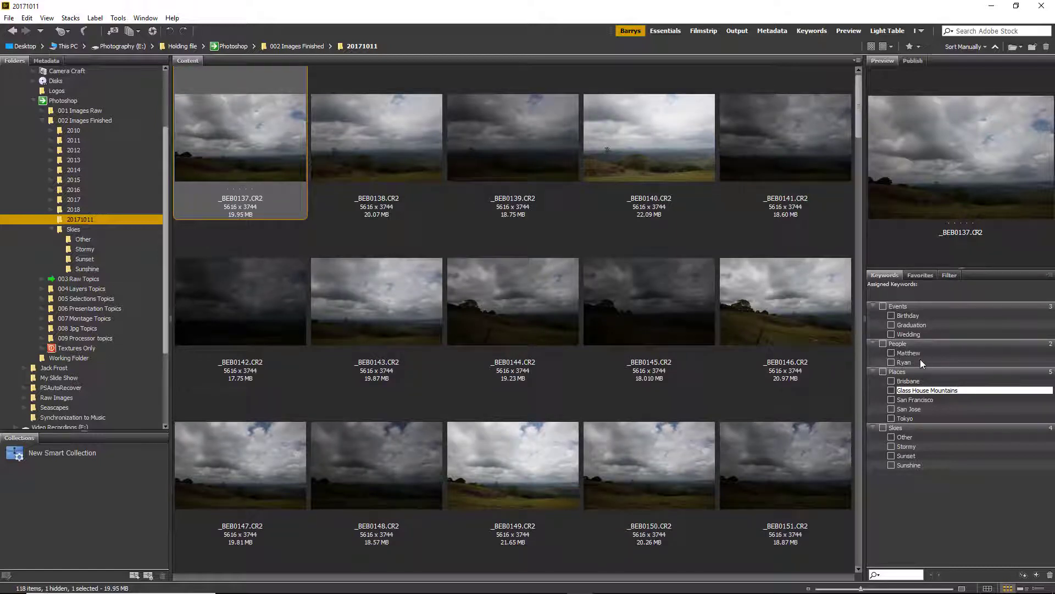
{"action": "left_click_drag", "start_coordinate": [856, 116], "coordinate": [852, 358]}
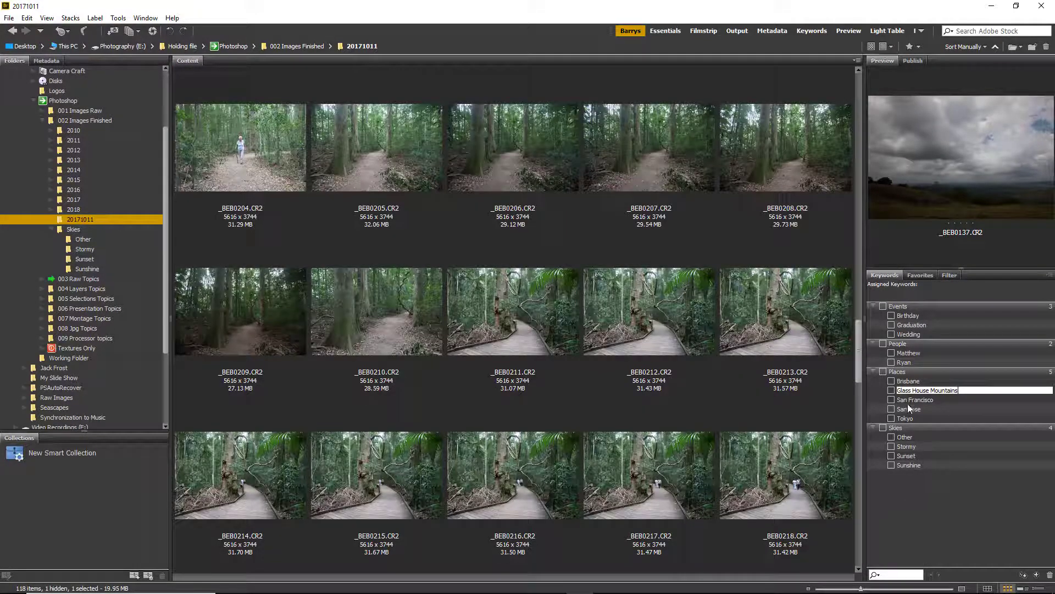
{"action": "key", "text": "Return"}
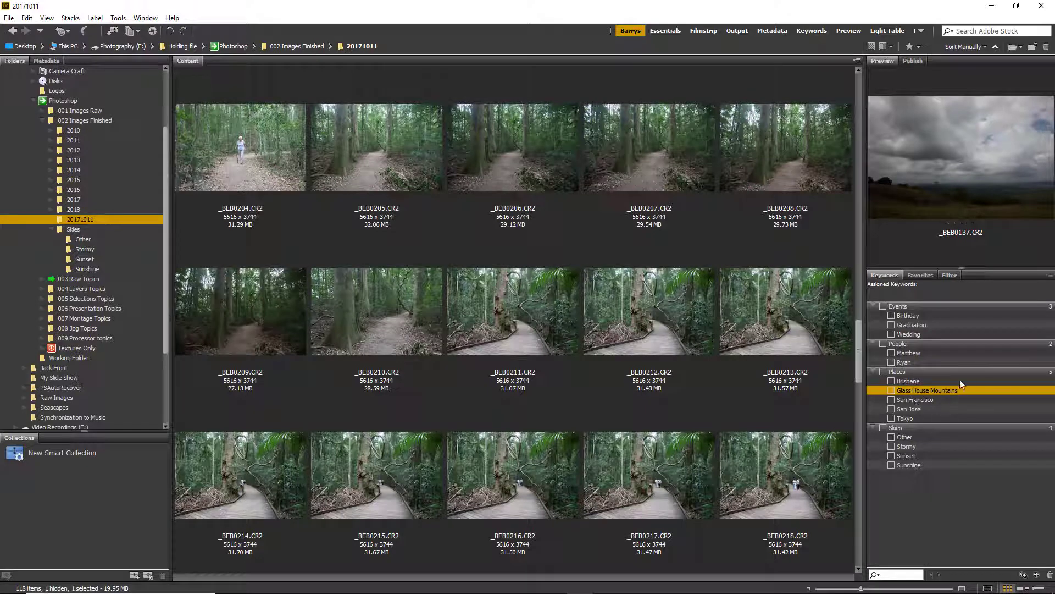
Rename the San Francisco keyword under Places to Mary Cairncross
{"action": "right_click", "coordinate": [922, 401]}
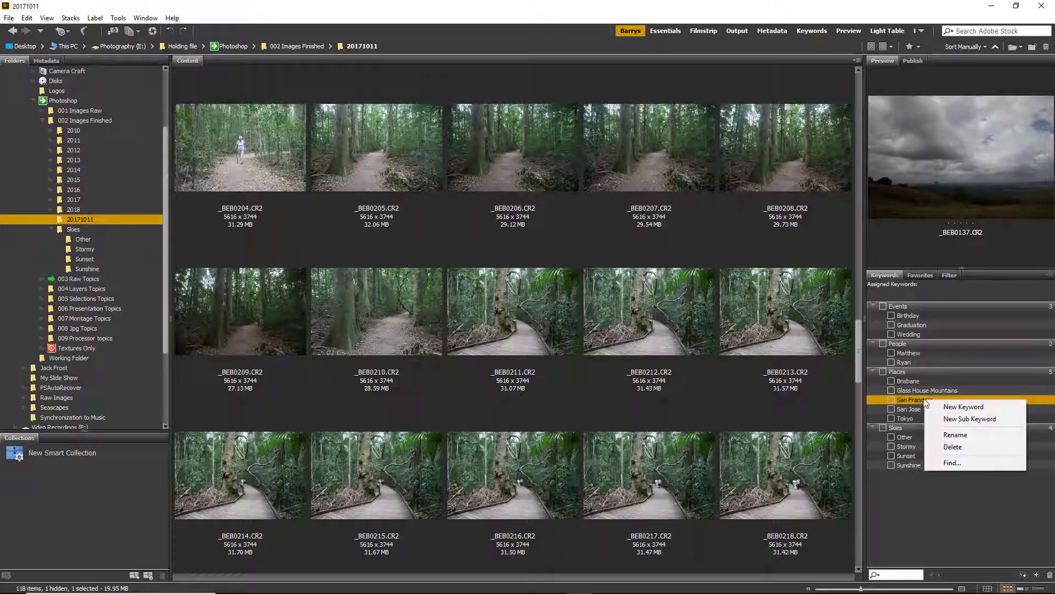
{"action": "left_click", "coordinate": [950, 437]}
{"action": "type", "text": "M"}
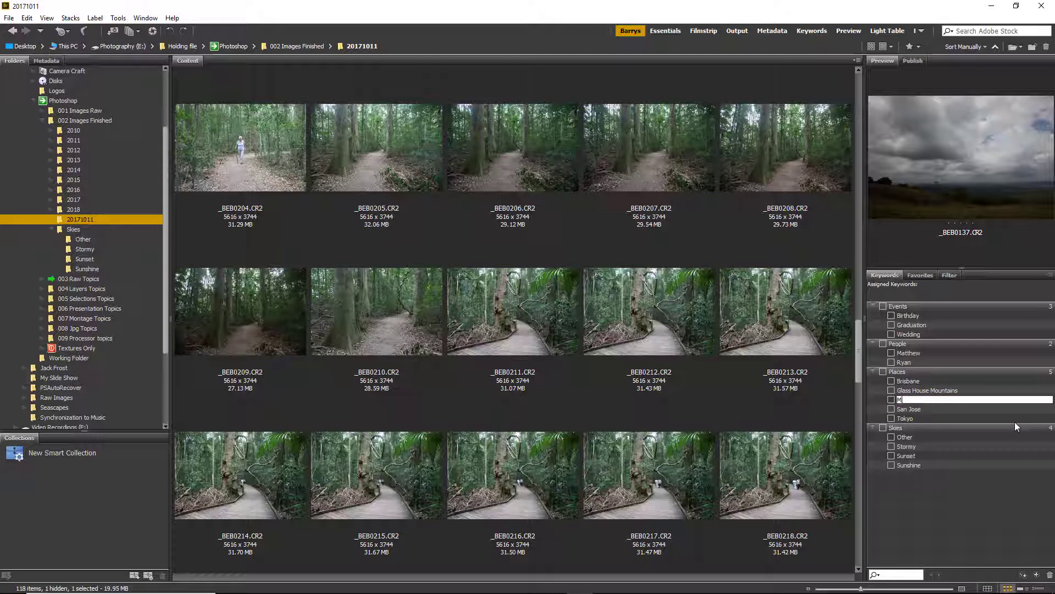
{"action": "type", "text": "ary Cairncross"}
{"action": "left_click", "coordinate": [925, 518]}
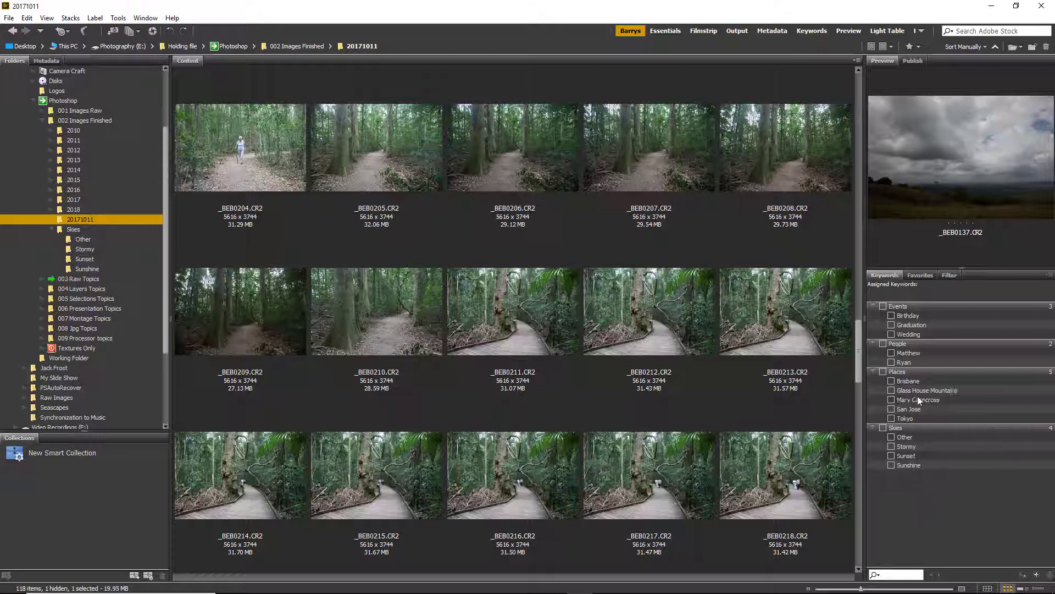
Assign the Mary Cairncross keyword to the images from _BEB0159.CR2 through the last forest photo in folder 20171011
{"action": "left_click_drag", "start_coordinate": [859, 357], "coordinate": [834, 132]}
{"action": "left_click", "coordinate": [393, 496]}
{"action": "left_click", "coordinate": [518, 353], "text": "shift"}
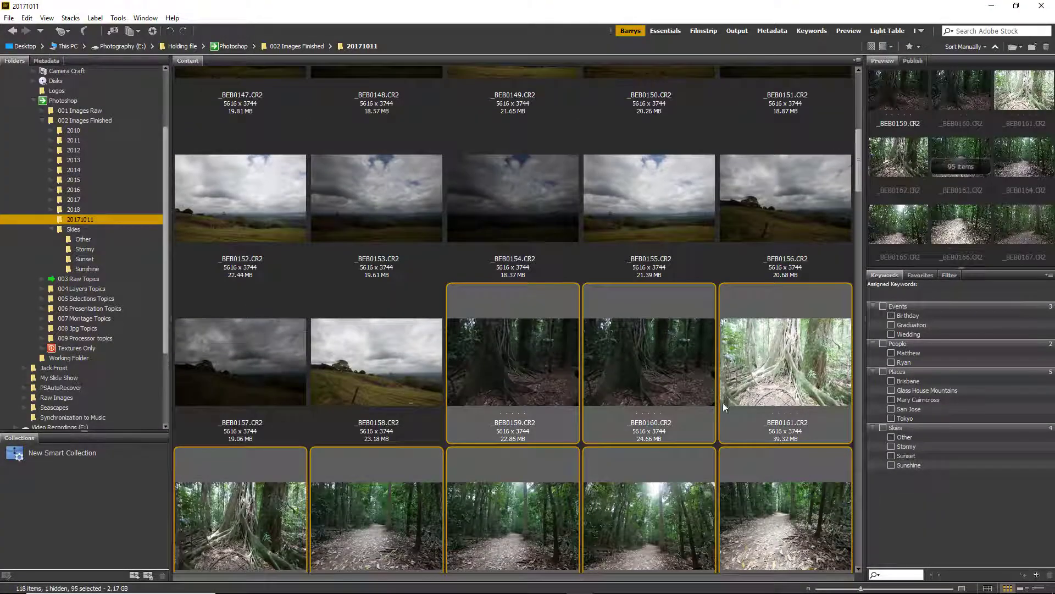
{"action": "left_click", "coordinate": [891, 399]}
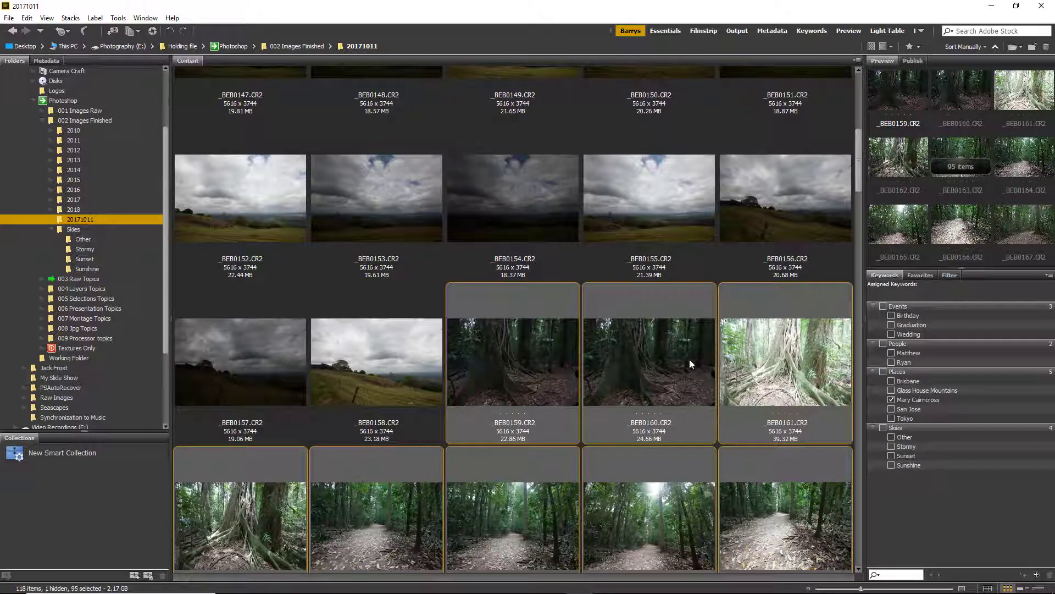
Assign the Glass House Mountains keyword to the landscape images from _BEB0137.CR2 to _BEB0158.CR2
{"action": "left_click", "coordinate": [381, 371]}
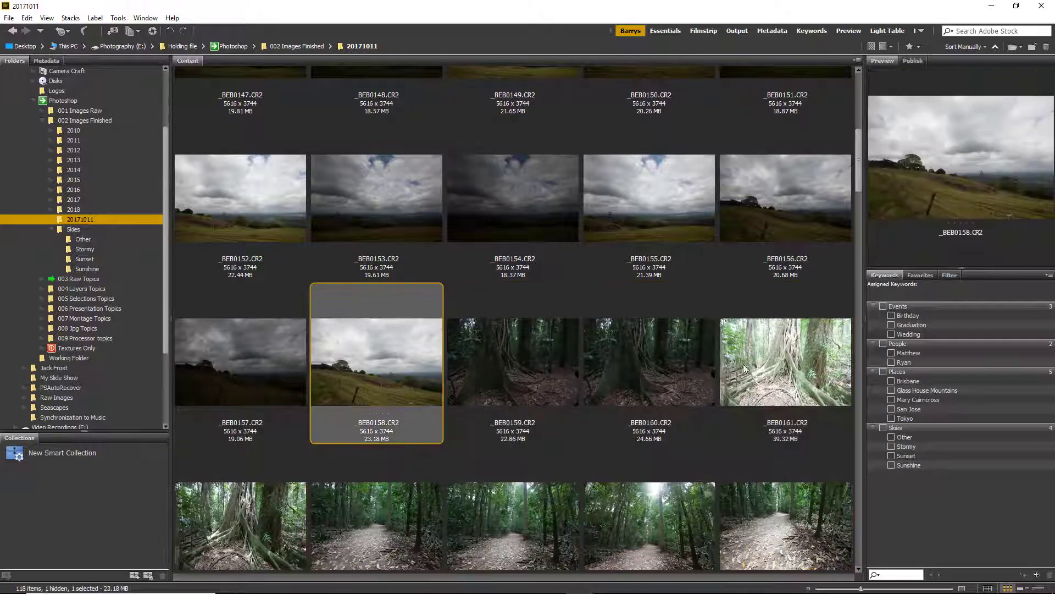
{"action": "left_click_drag", "start_coordinate": [857, 160], "coordinate": [856, 89]}
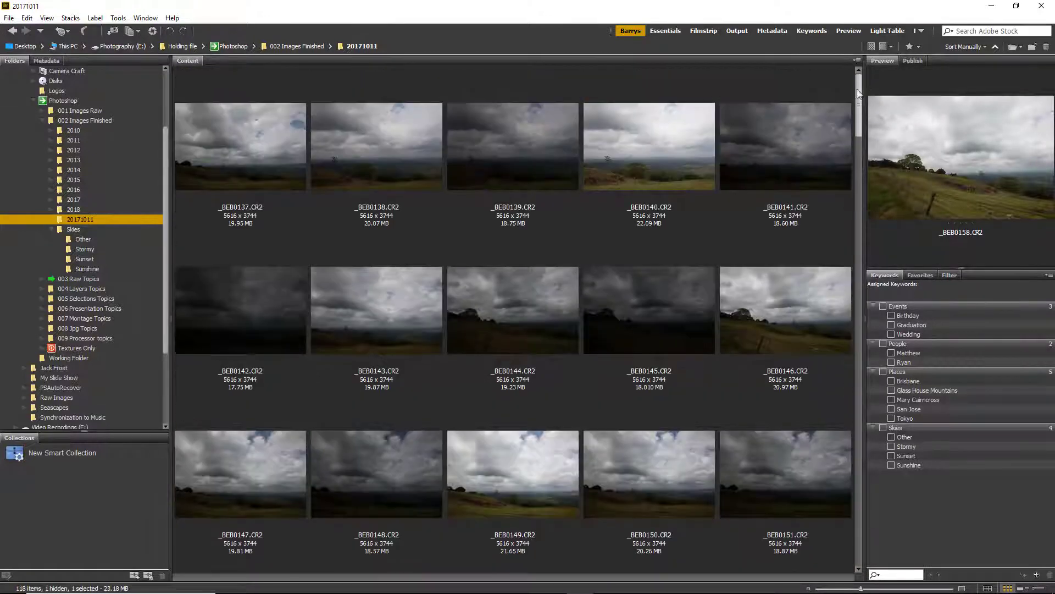
{"action": "left_click", "coordinate": [268, 160], "text": "shift"}
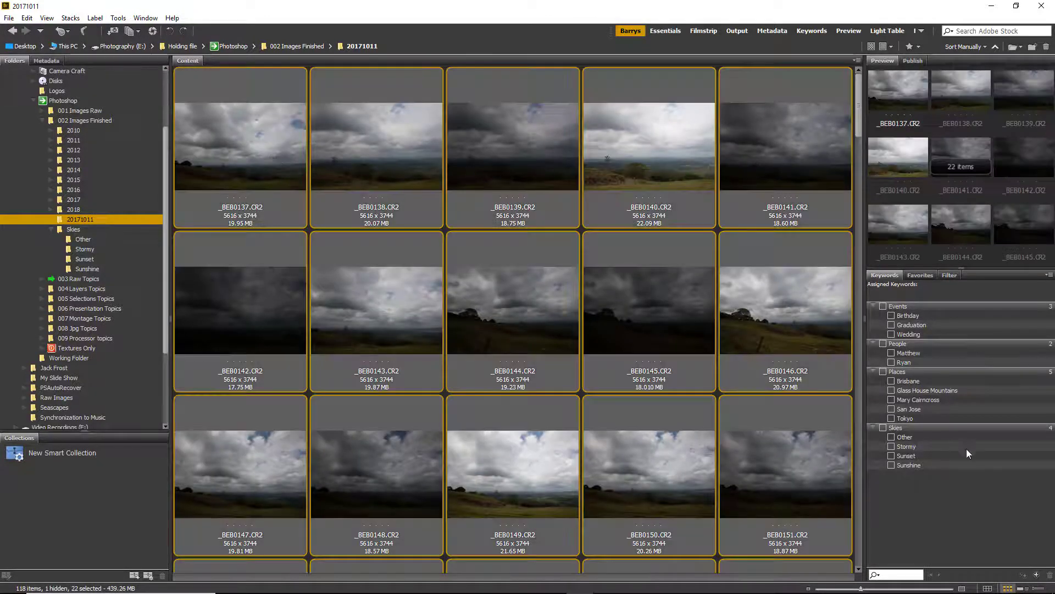
{"action": "left_click", "coordinate": [891, 390]}
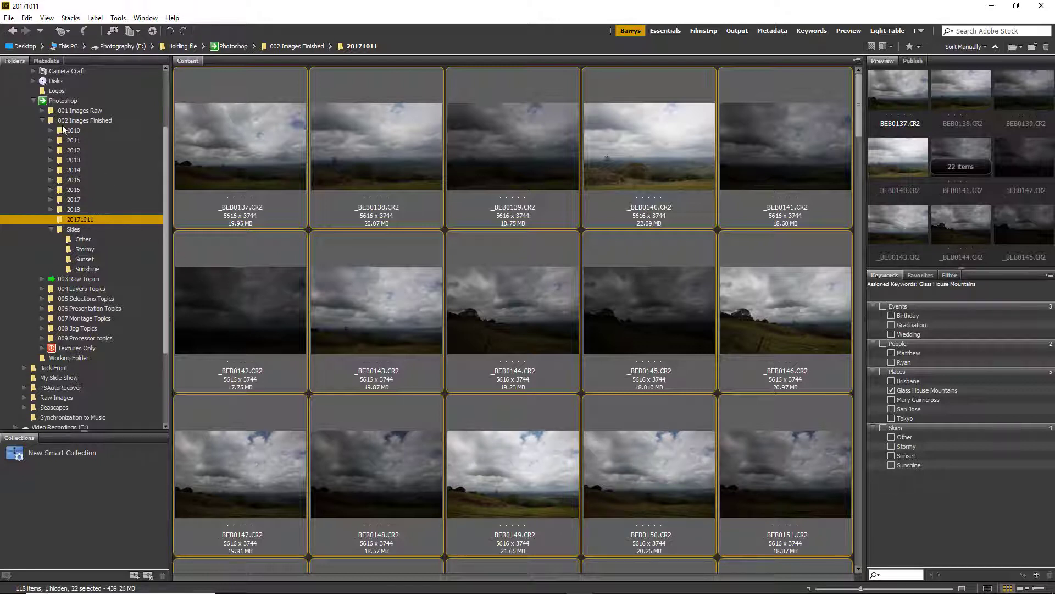
Open the 002 Images Finished folder and collapse its Skies subfolder in the folder tree
{"action": "left_click", "coordinate": [78, 121]}
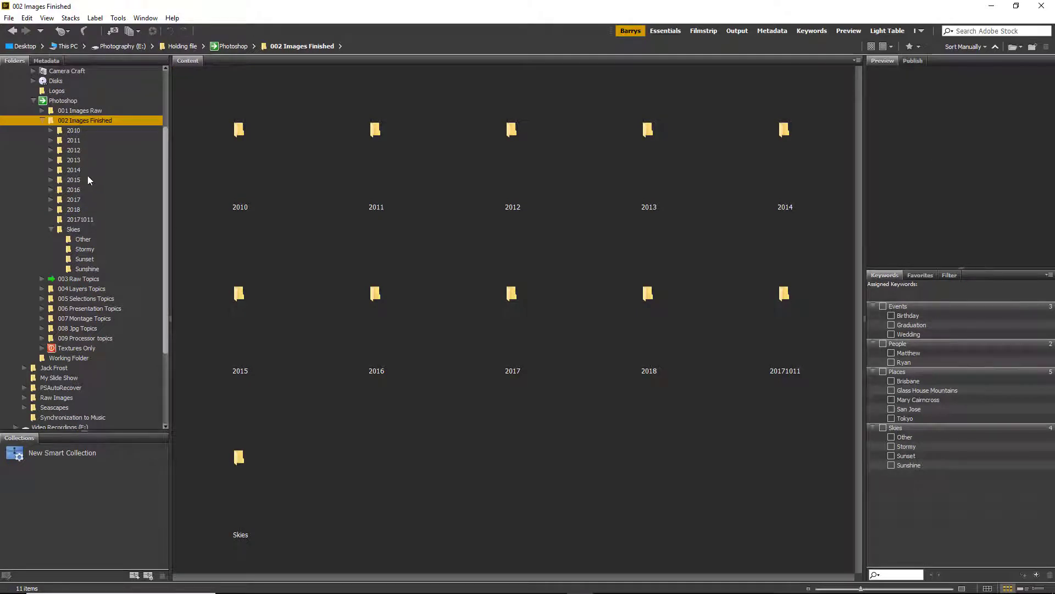
{"action": "left_click", "coordinate": [49, 229]}
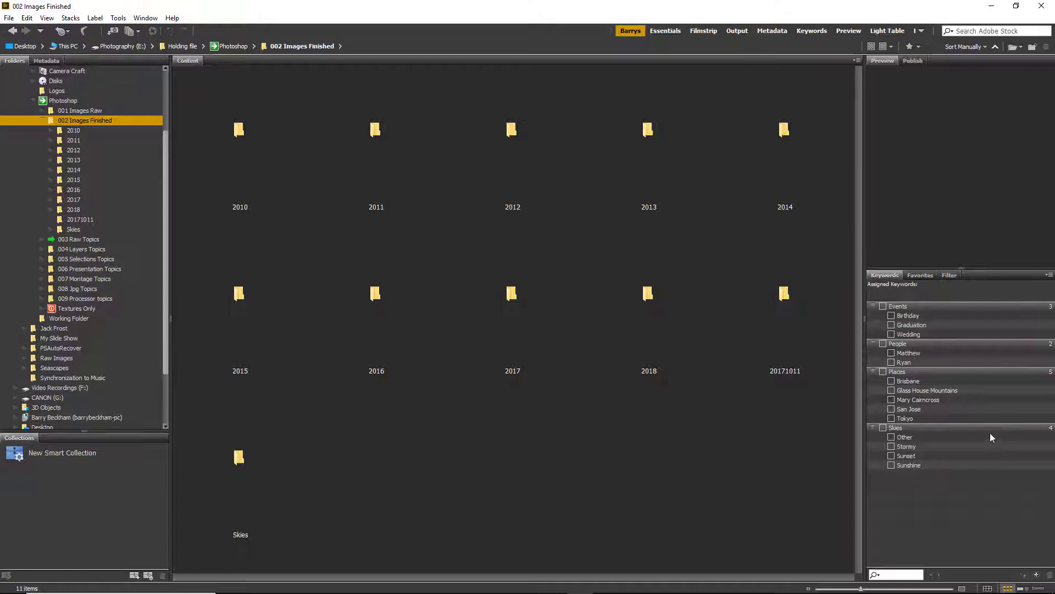
{"action": "right_click", "coordinate": [1007, 434]}
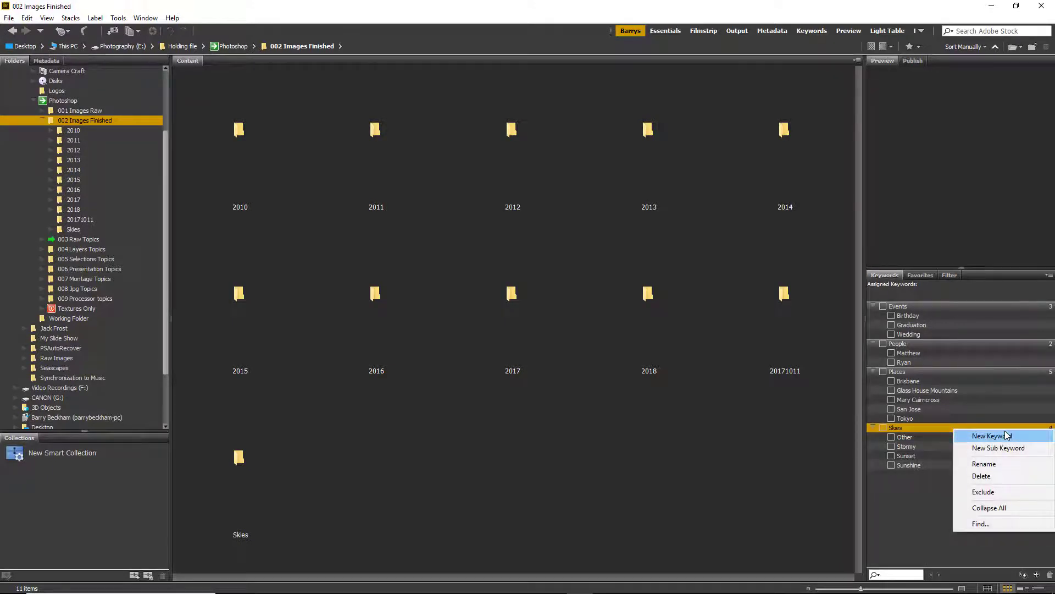
{"action": "left_click", "coordinate": [979, 524]}
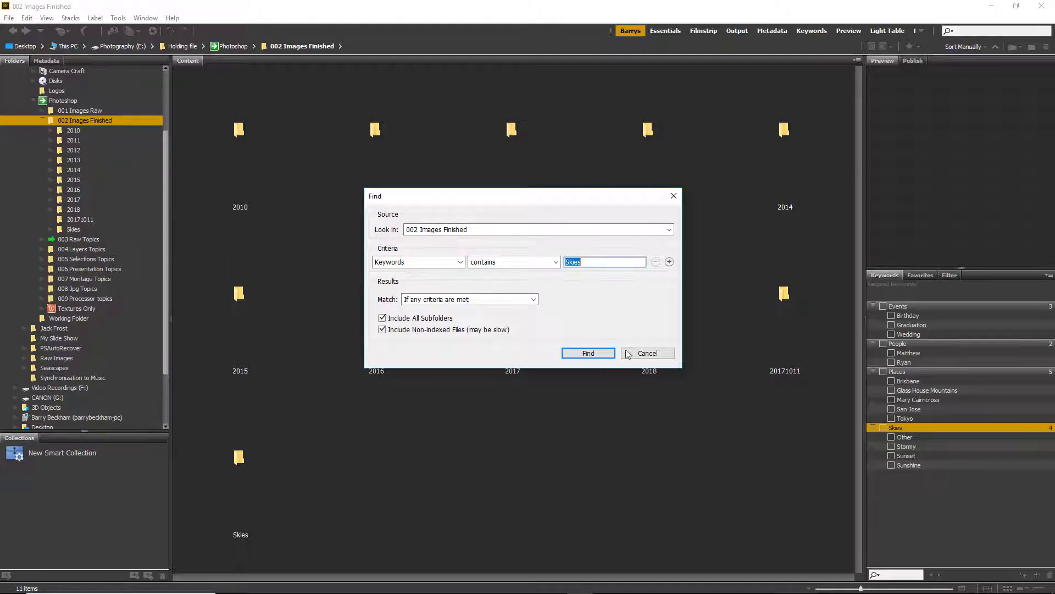
{"action": "left_click", "coordinate": [650, 355]}
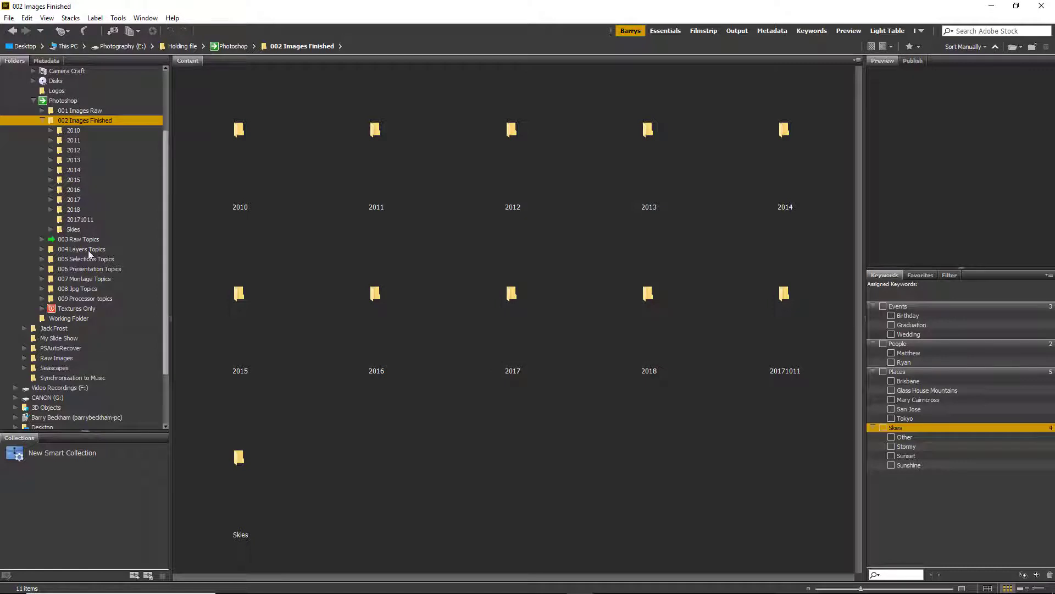
From the Seascapes folder, review the search locations offered when finding the Skies keyword, and close without searching
{"action": "left_click", "coordinate": [51, 368]}
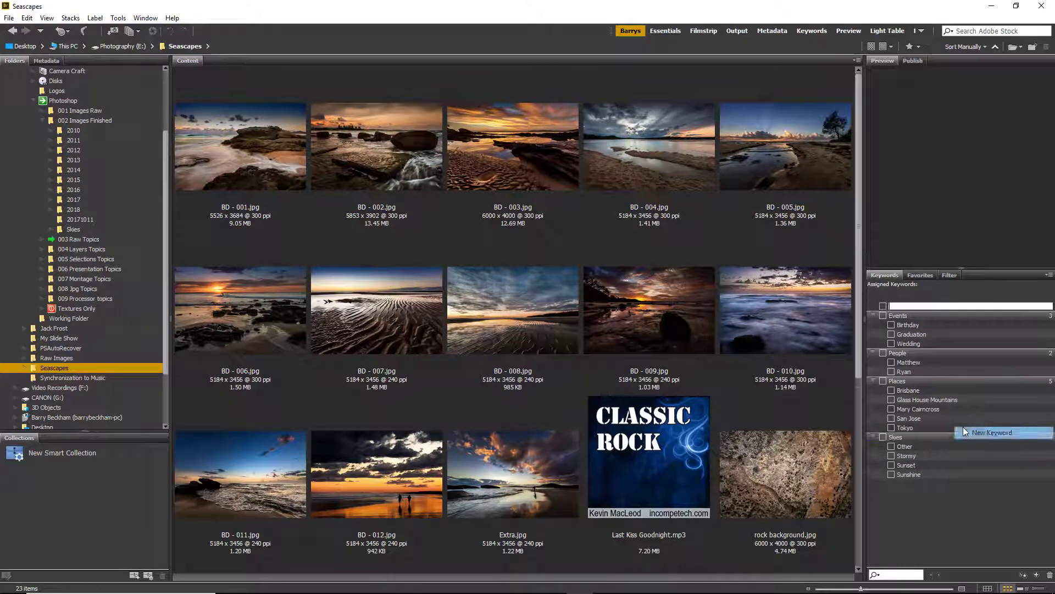
{"action": "right_click", "coordinate": [962, 437]}
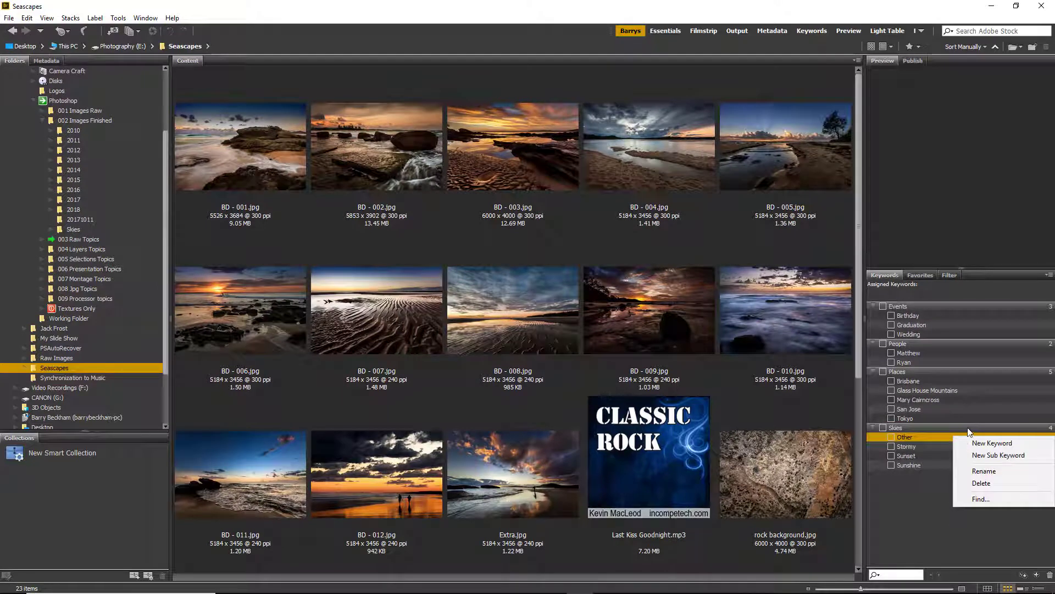
{"action": "right_click", "coordinate": [961, 428]}
{"action": "left_click", "coordinate": [981, 523]}
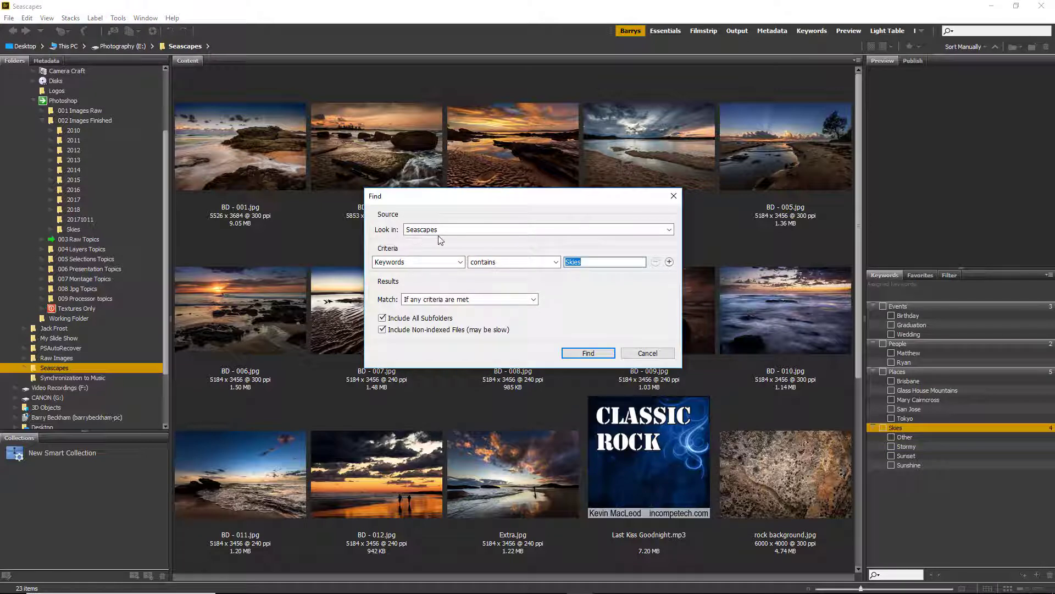
{"action": "left_click", "coordinate": [670, 231]}
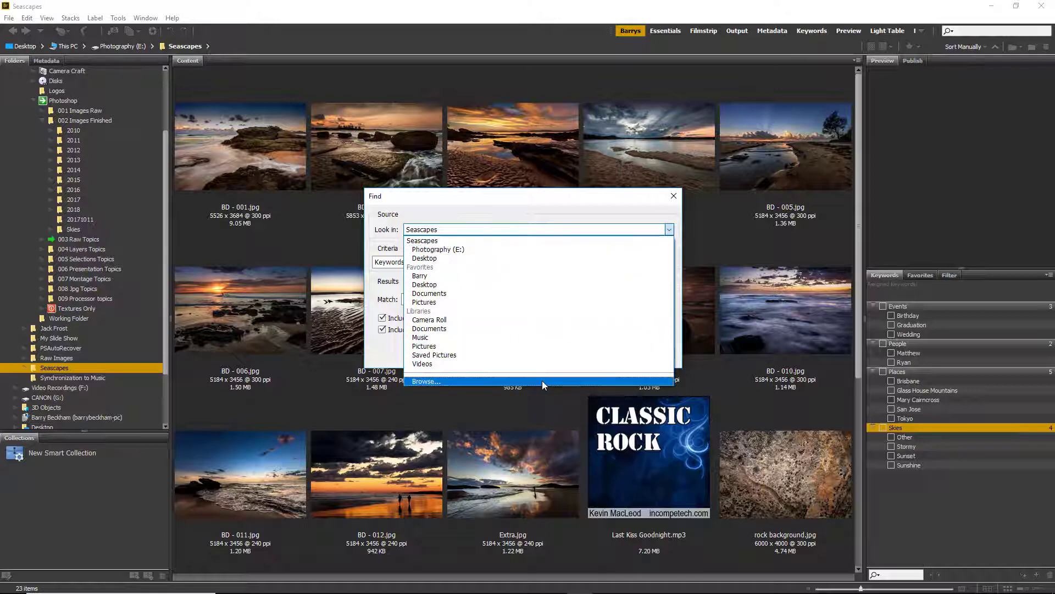
{"action": "left_click", "coordinate": [665, 206]}
{"action": "left_click", "coordinate": [674, 197]}
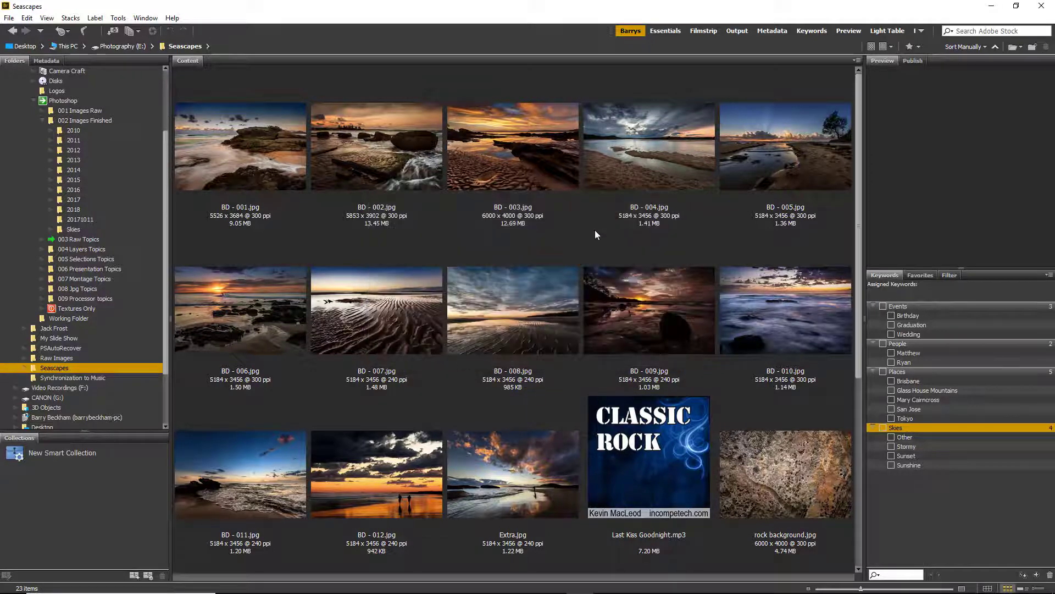
Find all images whose keywords contain Skies in the 002 Images Finished folder, including all subfolders and non-indexed files
{"action": "left_click", "coordinate": [81, 121]}
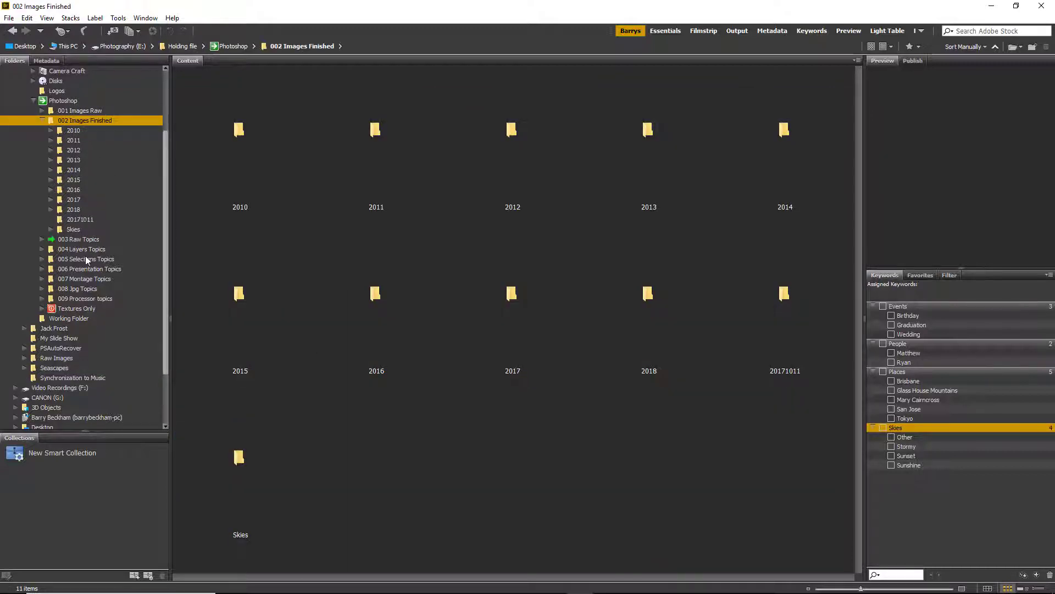
{"action": "right_click", "coordinate": [979, 428]}
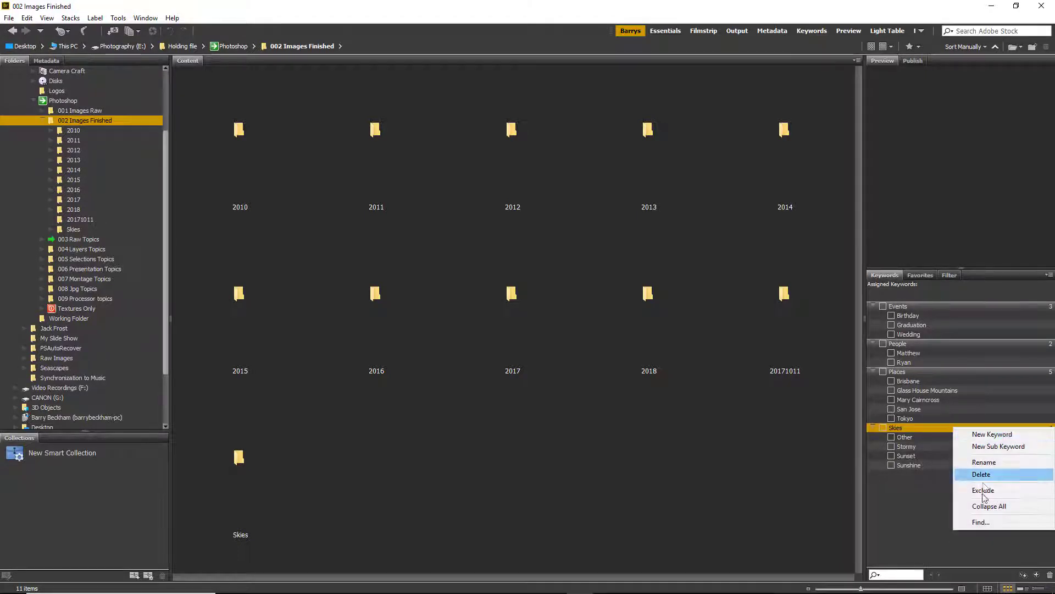
{"action": "left_click", "coordinate": [977, 522]}
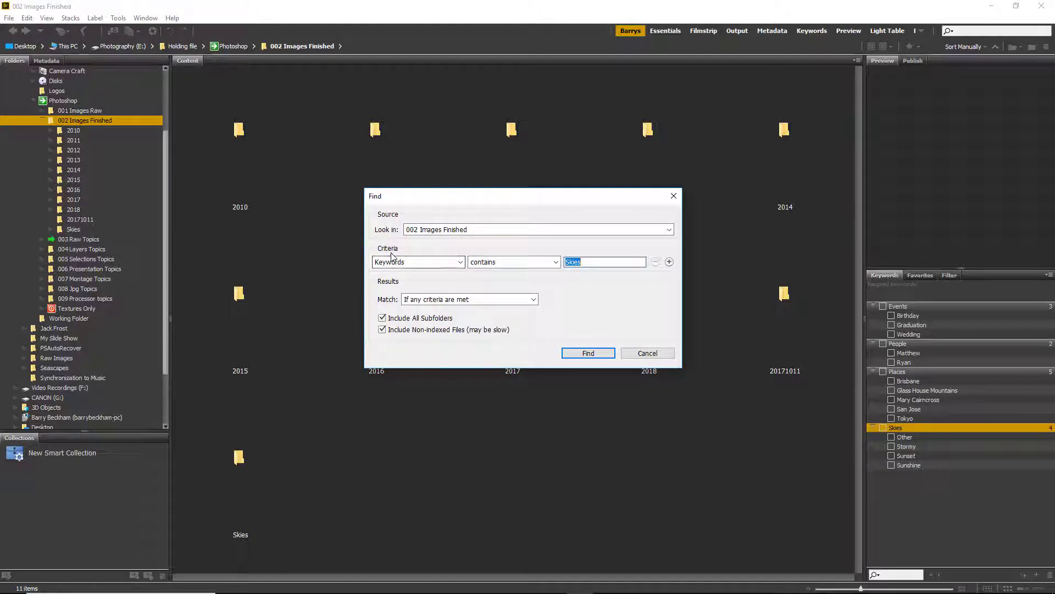
{"action": "left_click", "coordinate": [462, 263]}
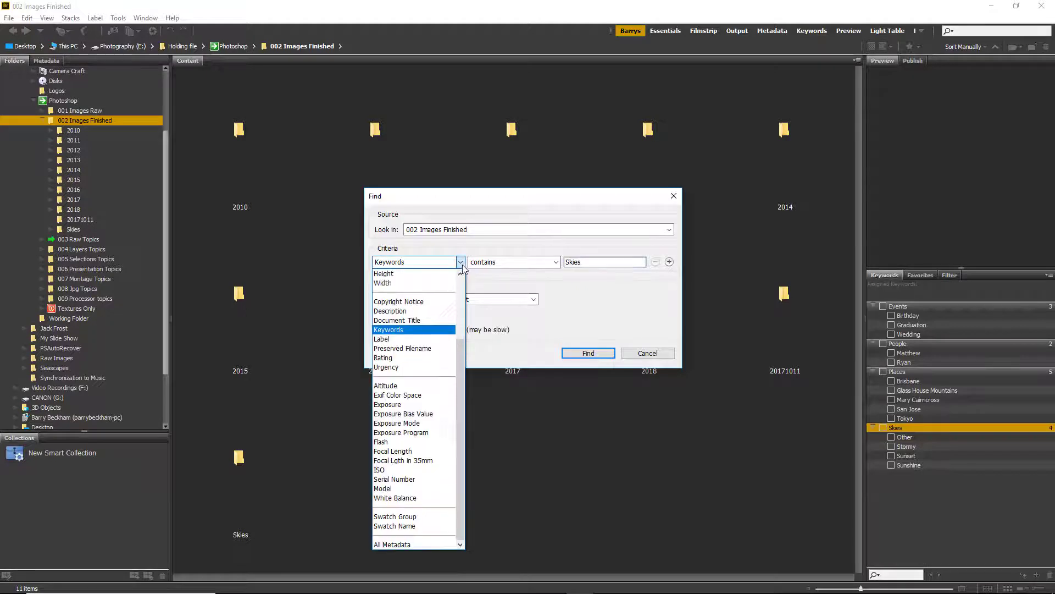
{"action": "left_click", "coordinate": [440, 330]}
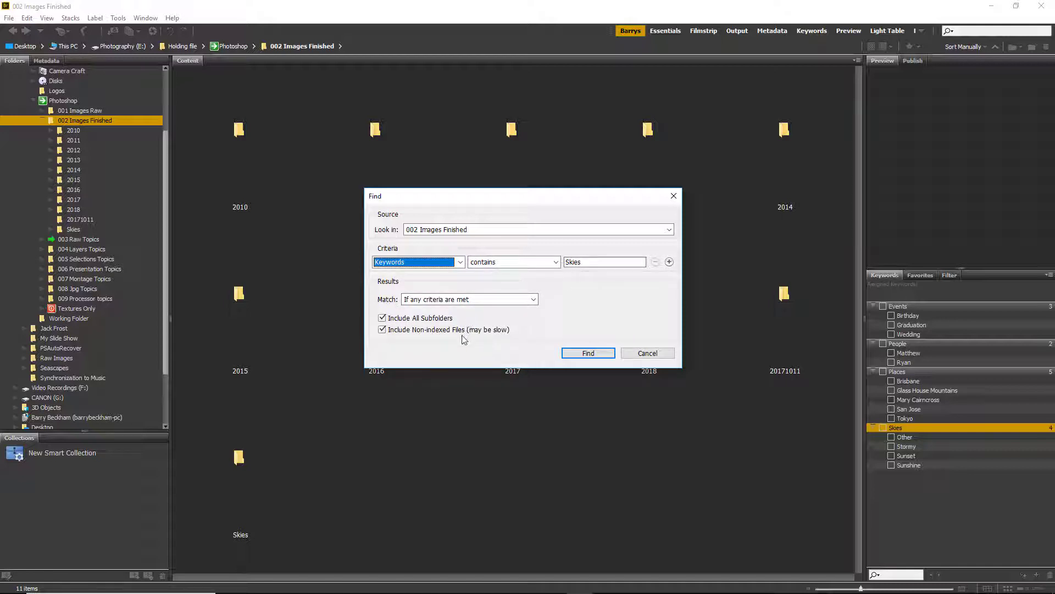
{"action": "left_click", "coordinate": [588, 353]}
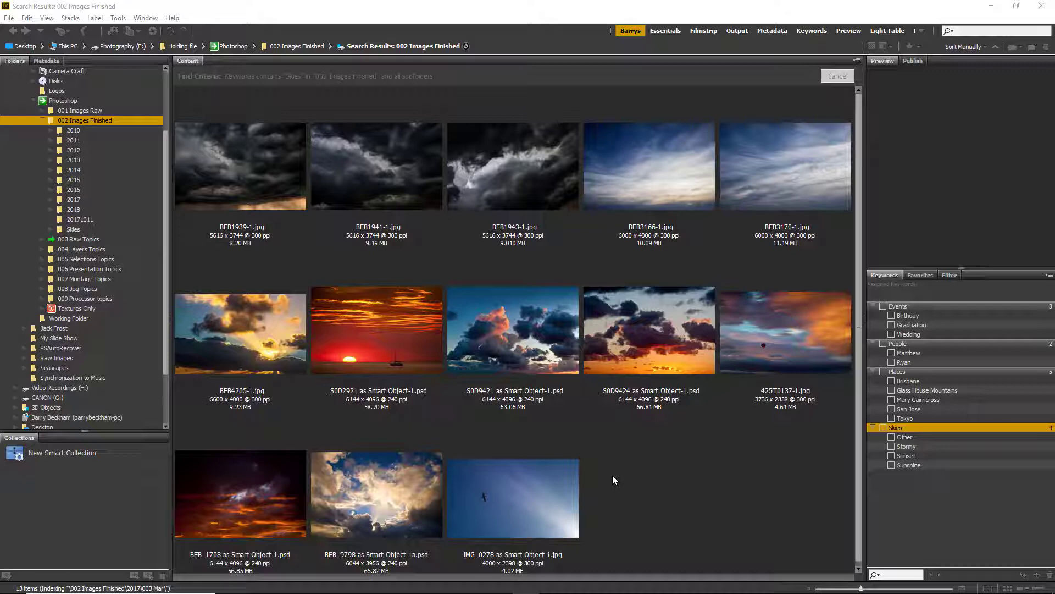
From the June folder of 2013, review the search locations offered for finding the Stormy keyword, and cancel the search
{"action": "left_click", "coordinate": [73, 164]}
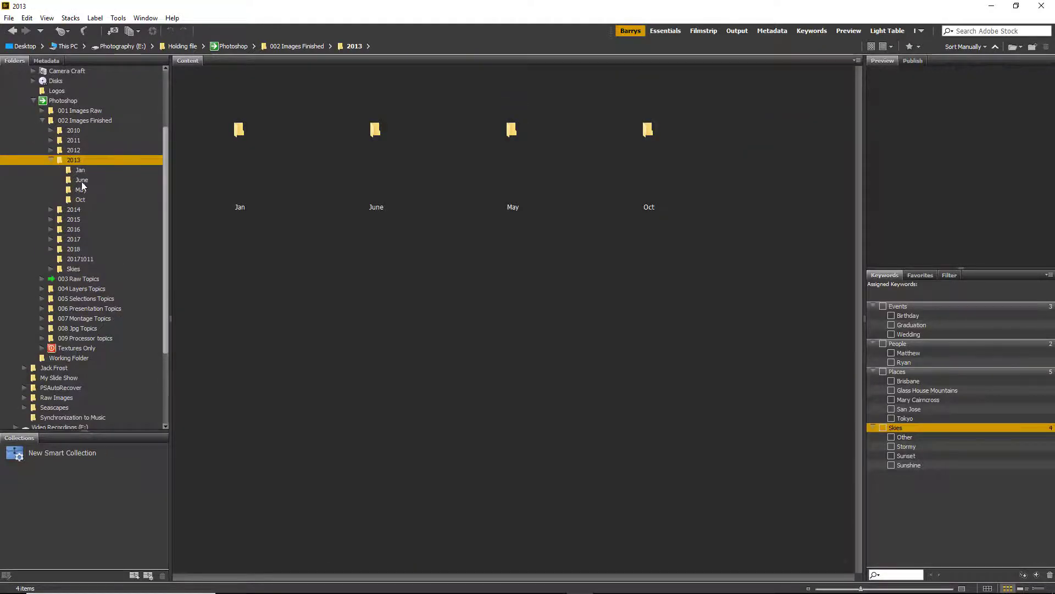
{"action": "left_click", "coordinate": [82, 181]}
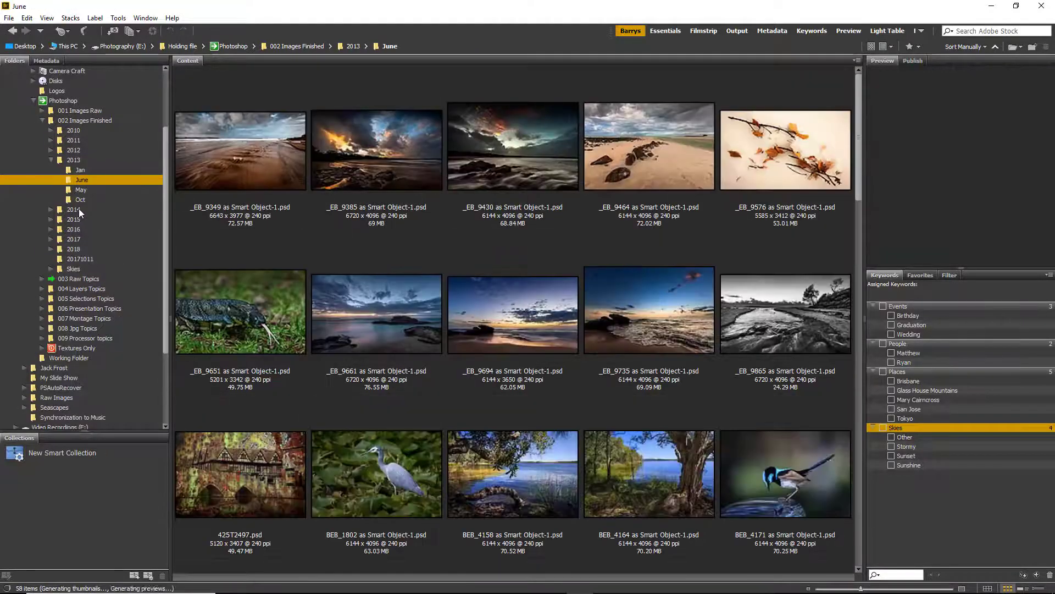
{"action": "left_click", "coordinate": [976, 446]}
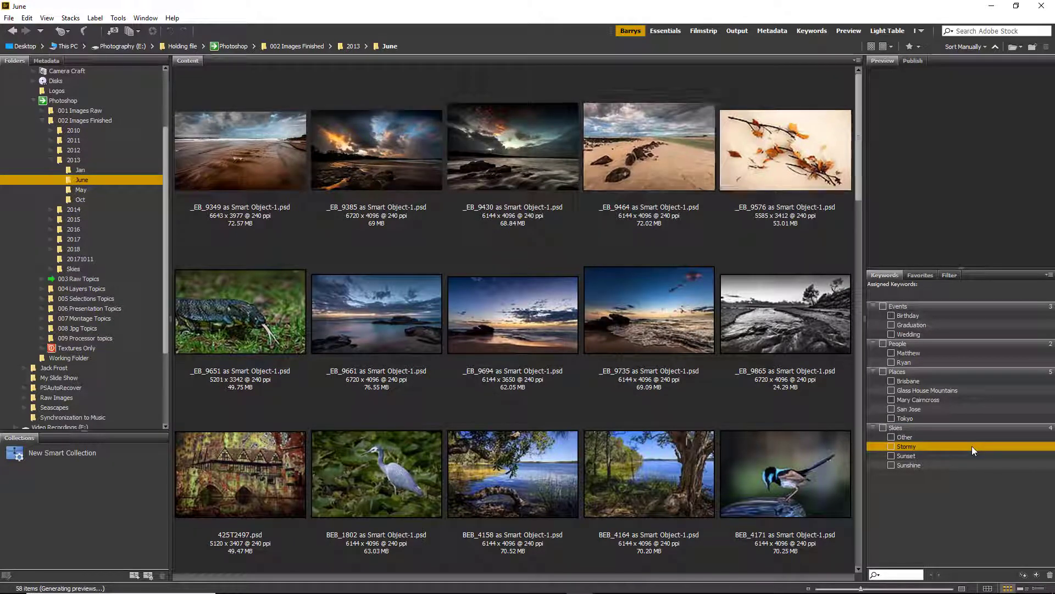
{"action": "right_click", "coordinate": [971, 446]}
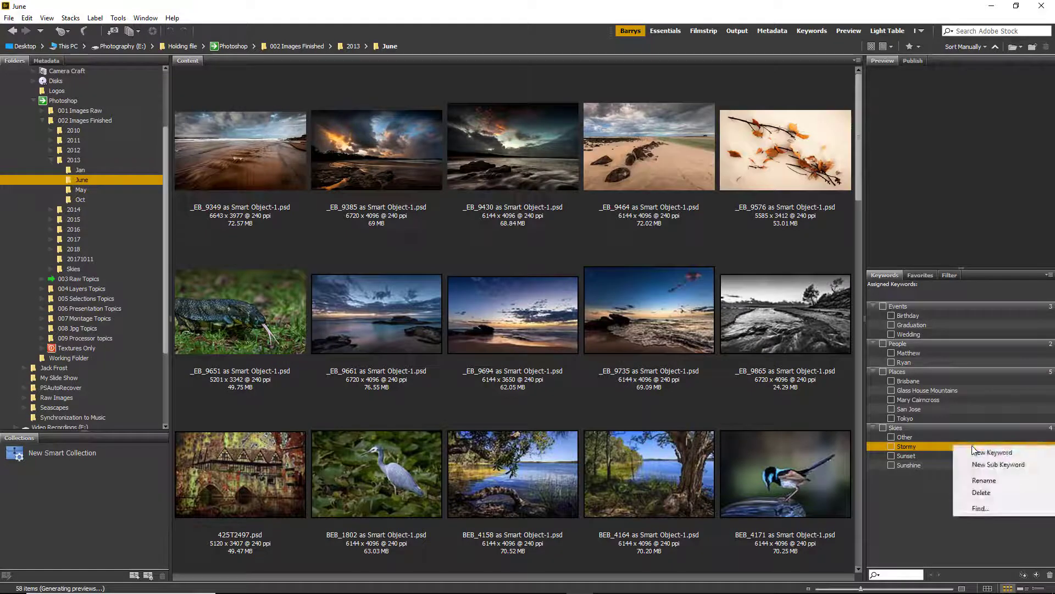
{"action": "left_click", "coordinate": [977, 509]}
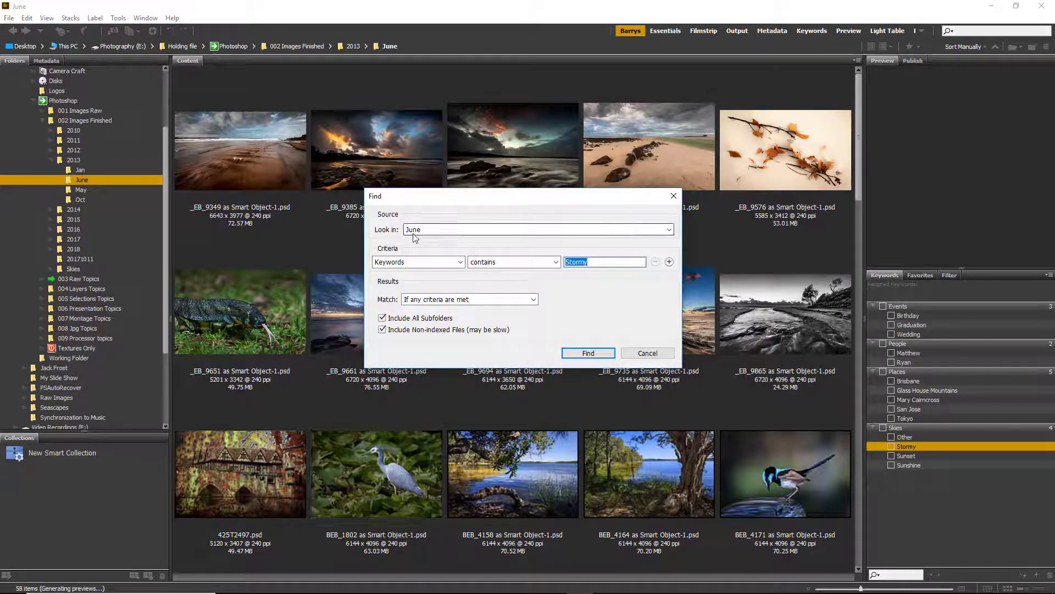
{"action": "left_click", "coordinate": [669, 230]}
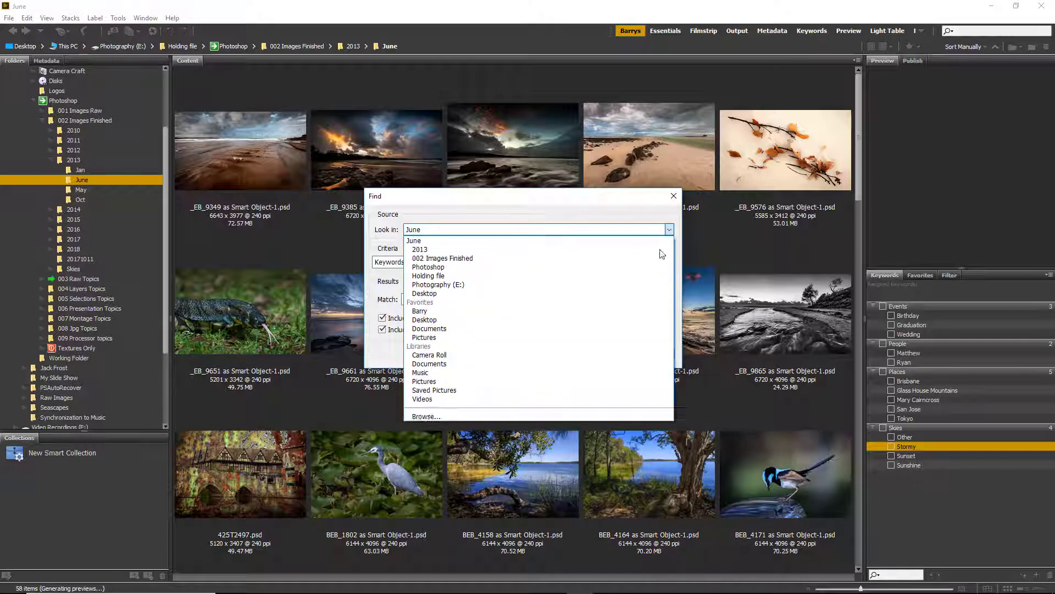
{"action": "left_click", "coordinate": [654, 241]}
{"action": "left_click", "coordinate": [649, 353]}
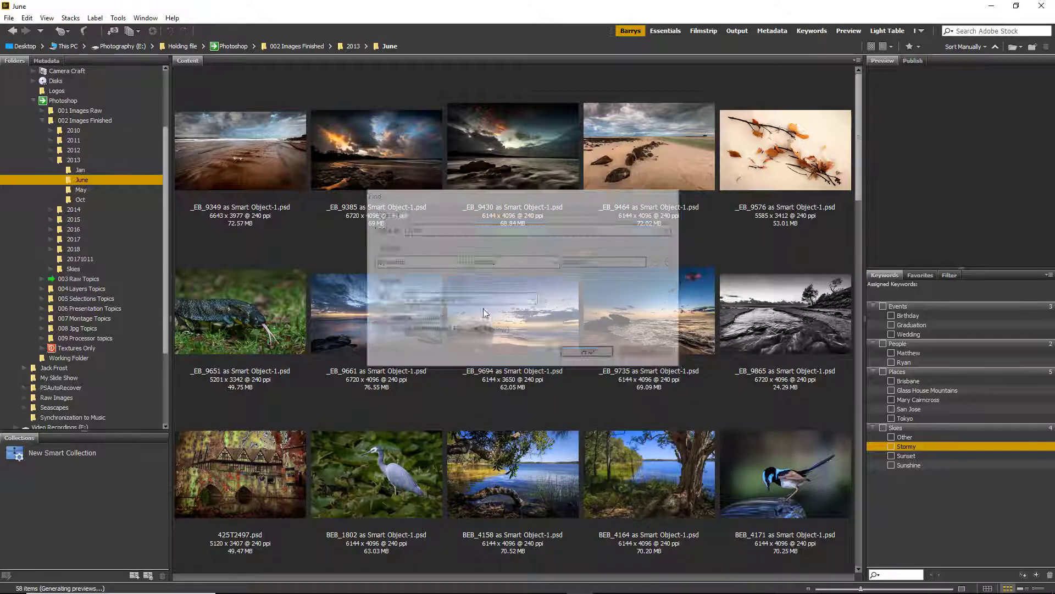
Find all images whose keywords contain Stormy in the 002 Images Finished folder and its subfolders
{"action": "left_click", "coordinate": [89, 121]}
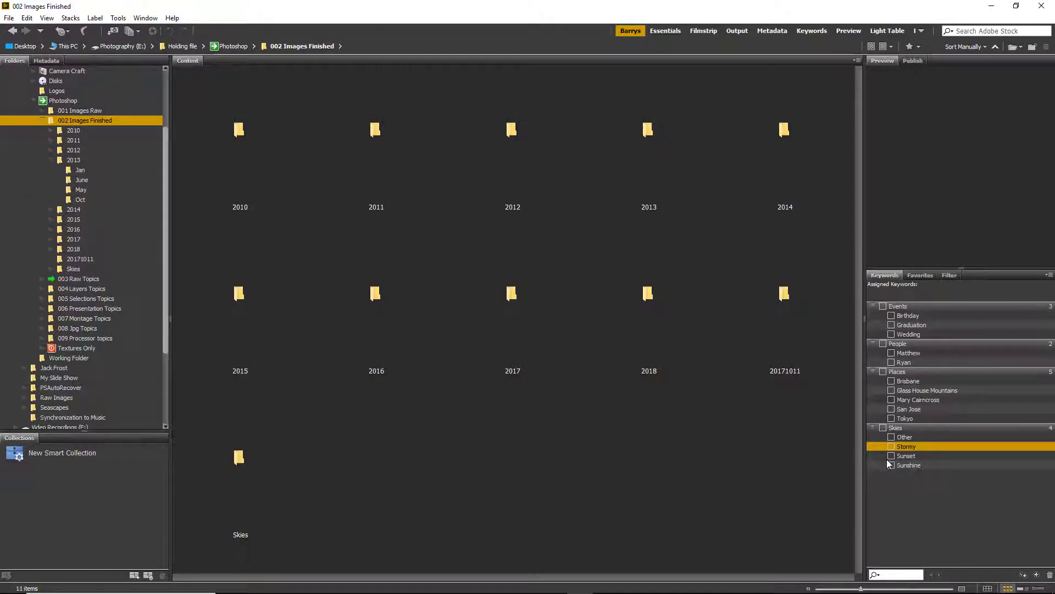
{"action": "right_click", "coordinate": [981, 448]}
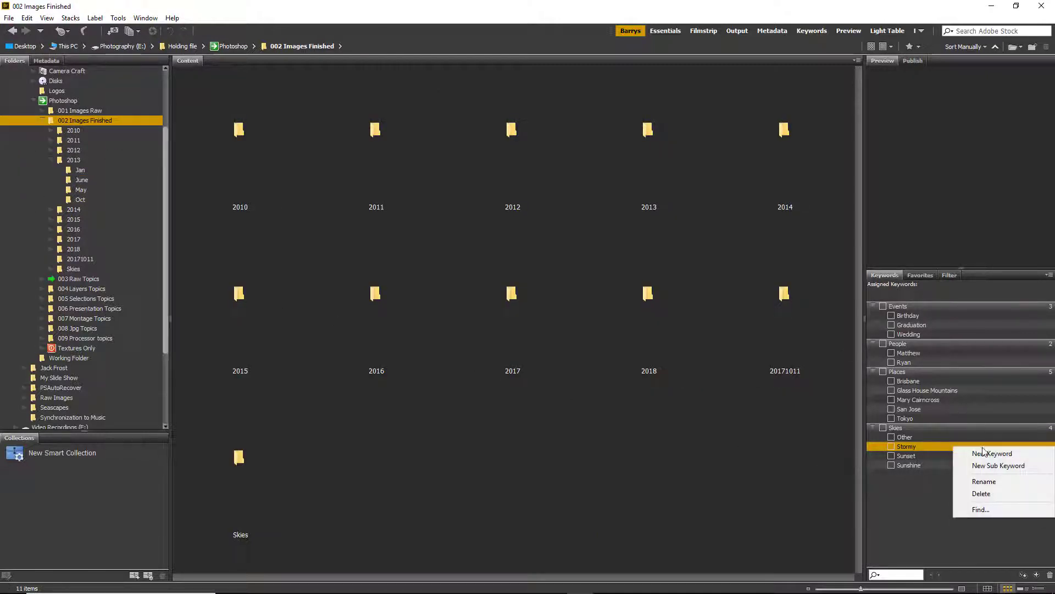
{"action": "left_click", "coordinate": [974, 510]}
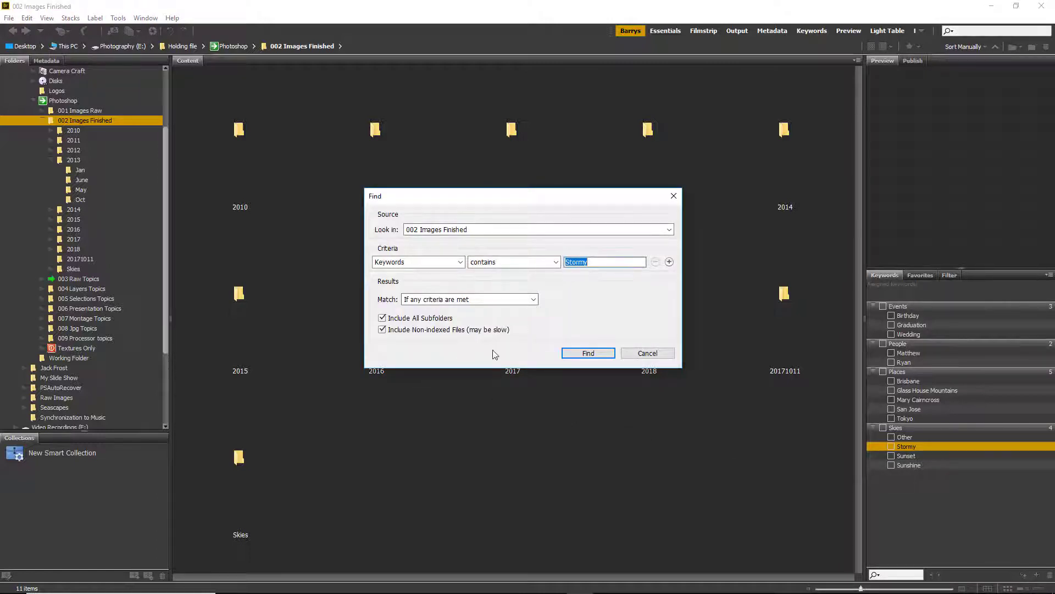
{"action": "left_click", "coordinate": [588, 354]}
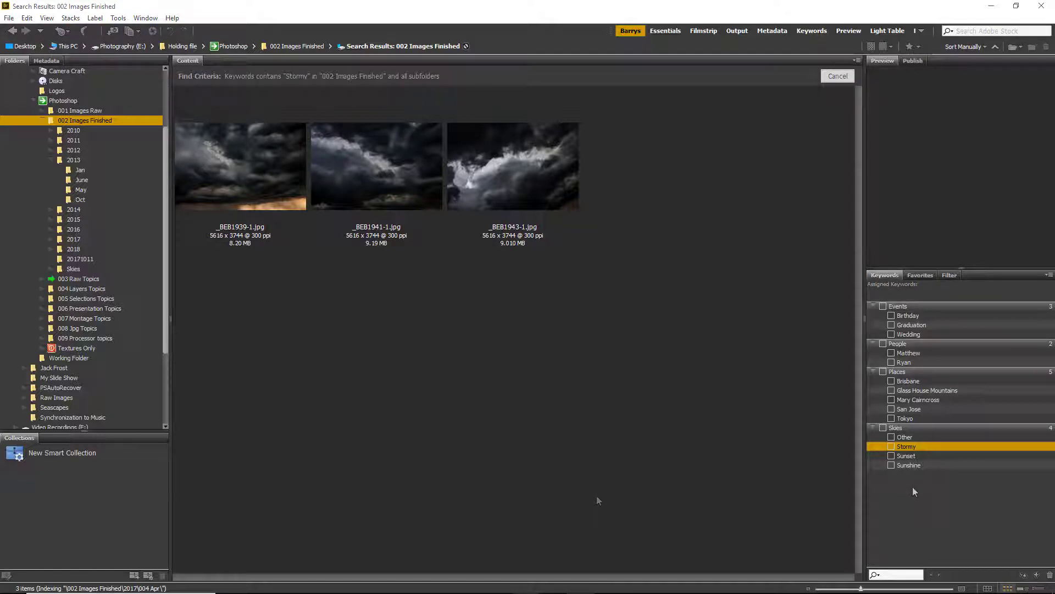
Find all images with the Glass House Mountains keyword in 002 Images Finished and look through the results to the end
{"action": "left_click", "coordinate": [981, 388]}
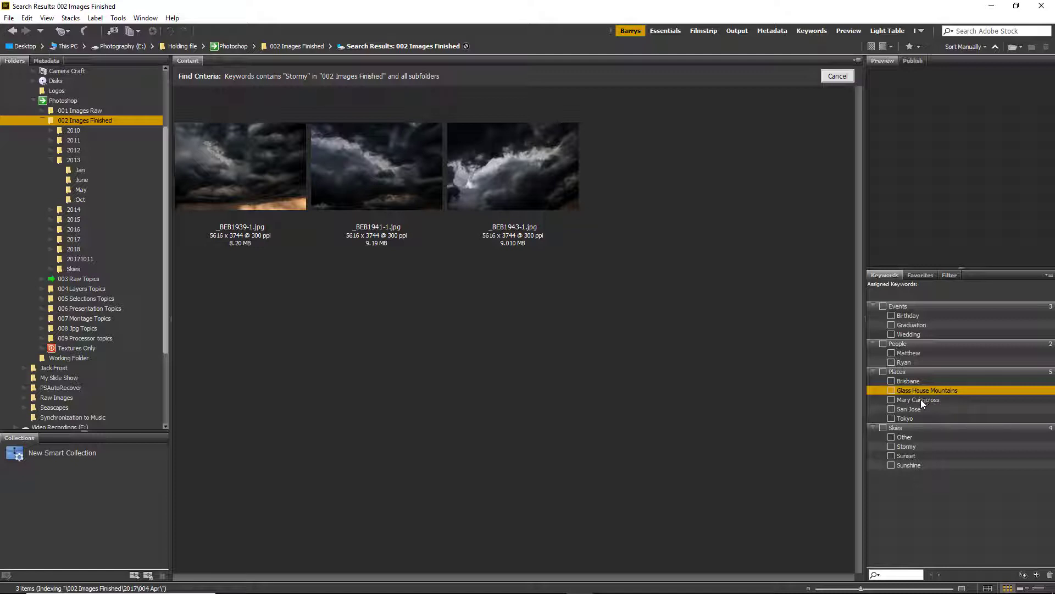
{"action": "right_click", "coordinate": [982, 391]}
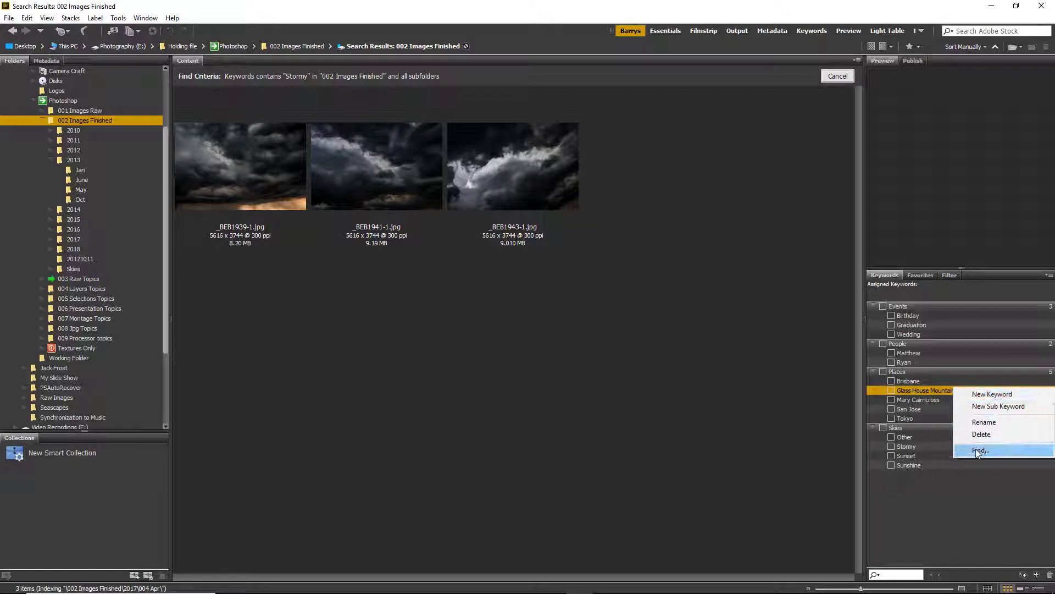
{"action": "left_click", "coordinate": [979, 451]}
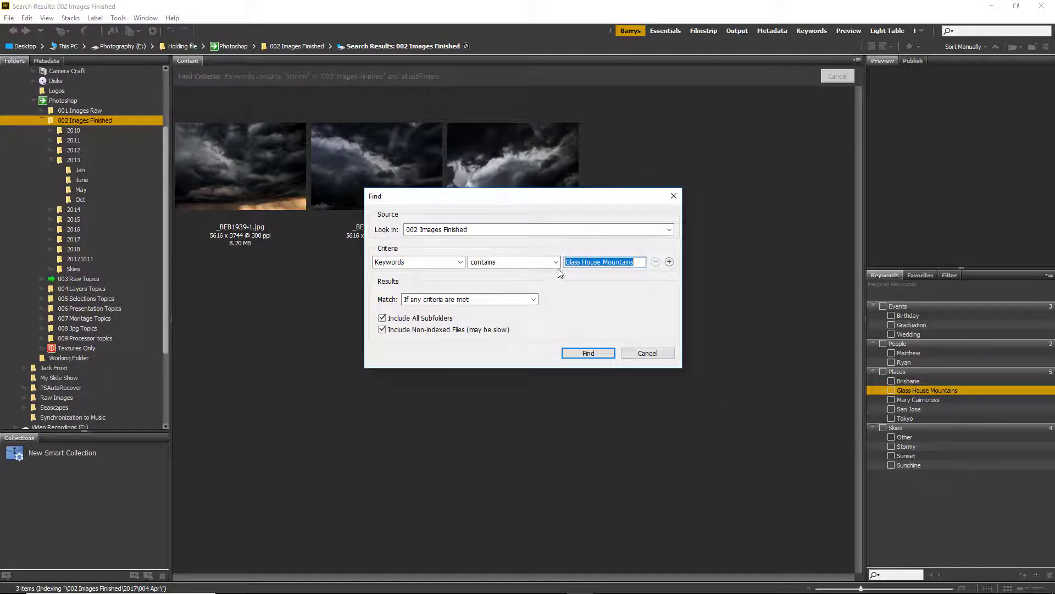
{"action": "left_click", "coordinate": [584, 354]}
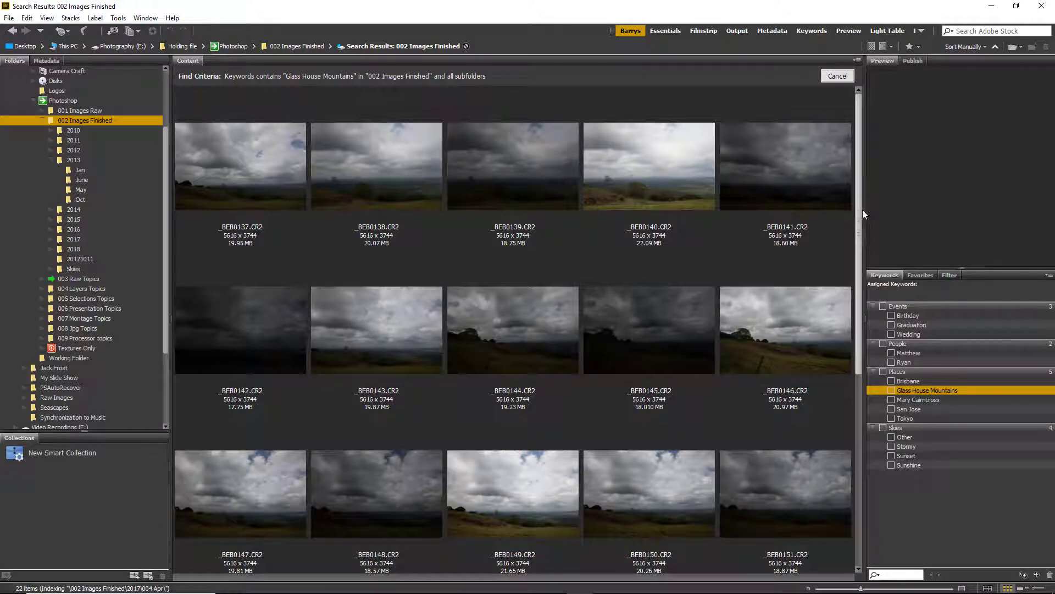
{"action": "left_click_drag", "start_coordinate": [861, 218], "coordinate": [844, 431]}
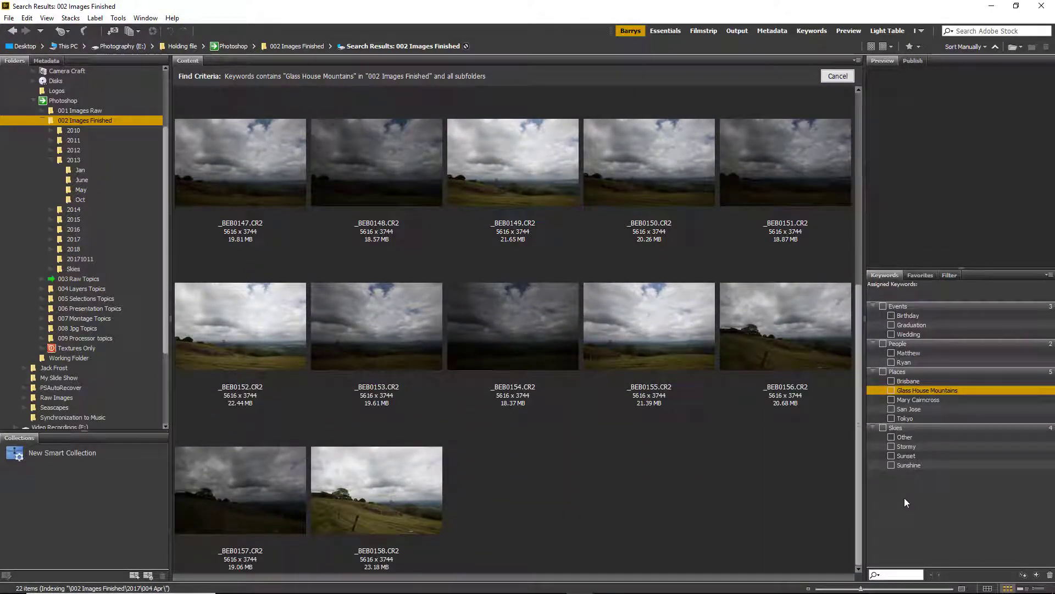
Find all images with the Mary Cairncross keyword in the 002 Images Finished folder and its subfolders
{"action": "right_click", "coordinate": [922, 399]}
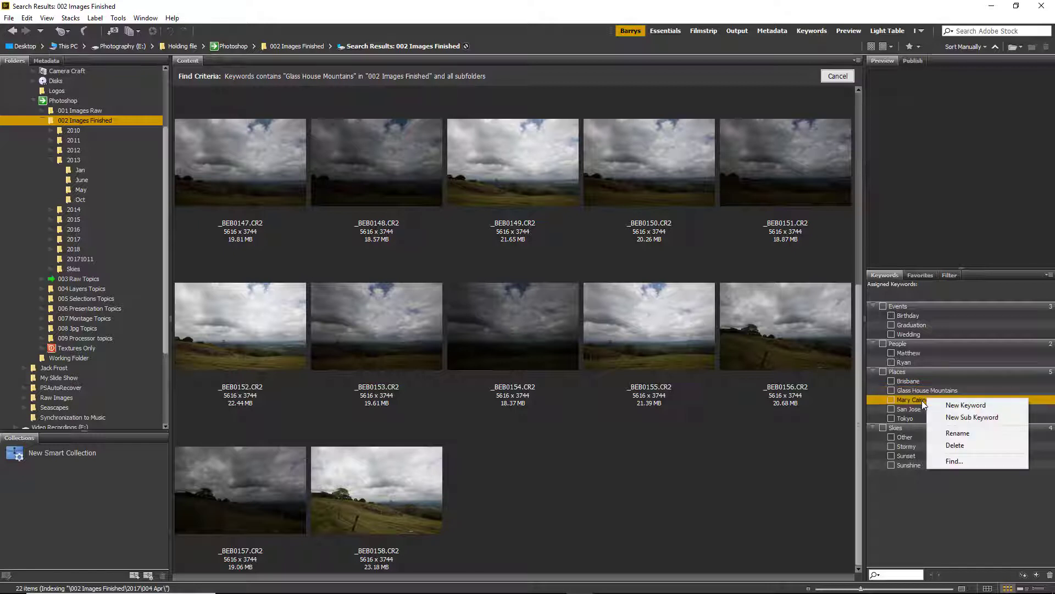
{"action": "left_click", "coordinate": [951, 463]}
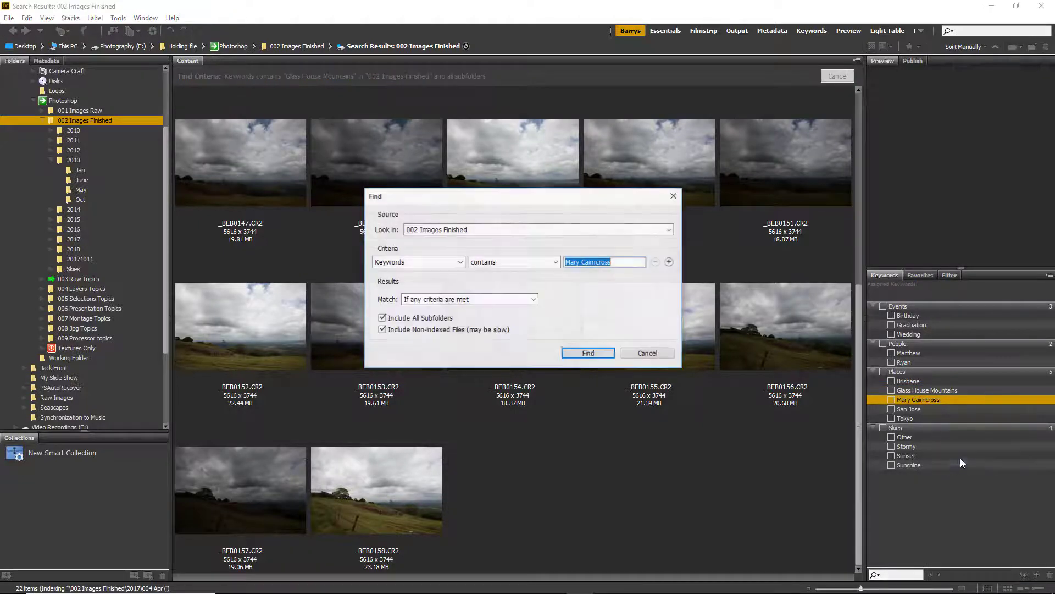
{"action": "left_click", "coordinate": [589, 354]}
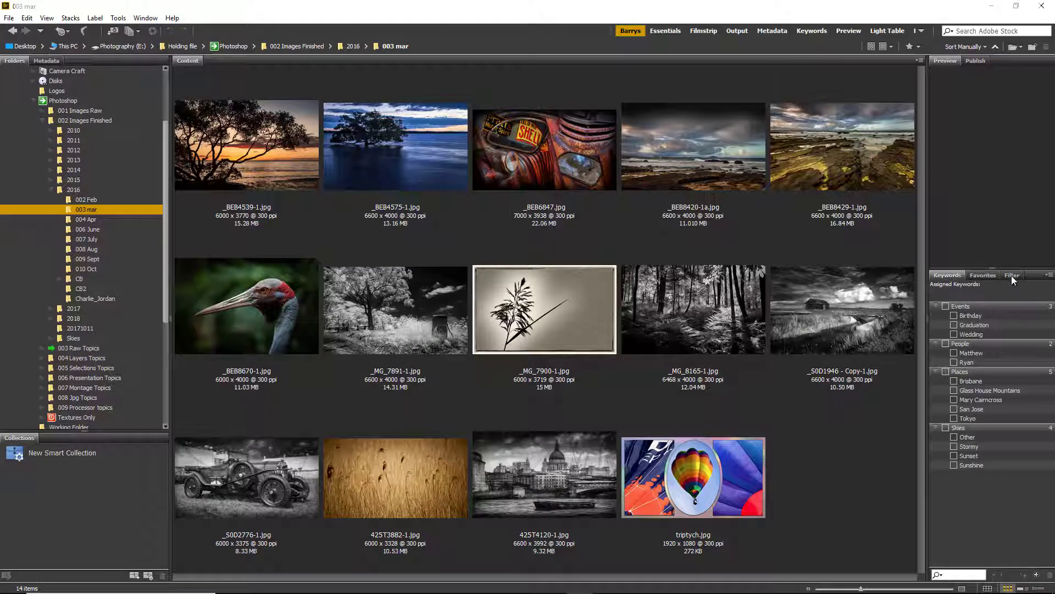
Move the Filter panel into the Collections group and collapse the Preview and Keywords column to widen the content area
{"action": "left_click_drag", "start_coordinate": [1011, 275], "coordinate": [107, 278]}
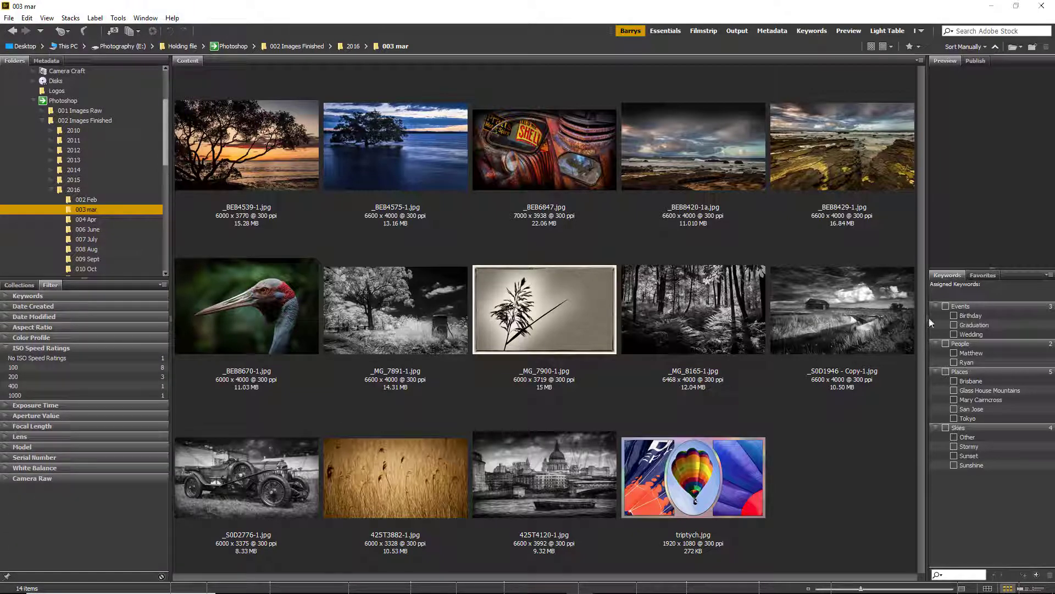
{"action": "left_click_drag", "start_coordinate": [925, 324], "coordinate": [1047, 323]}
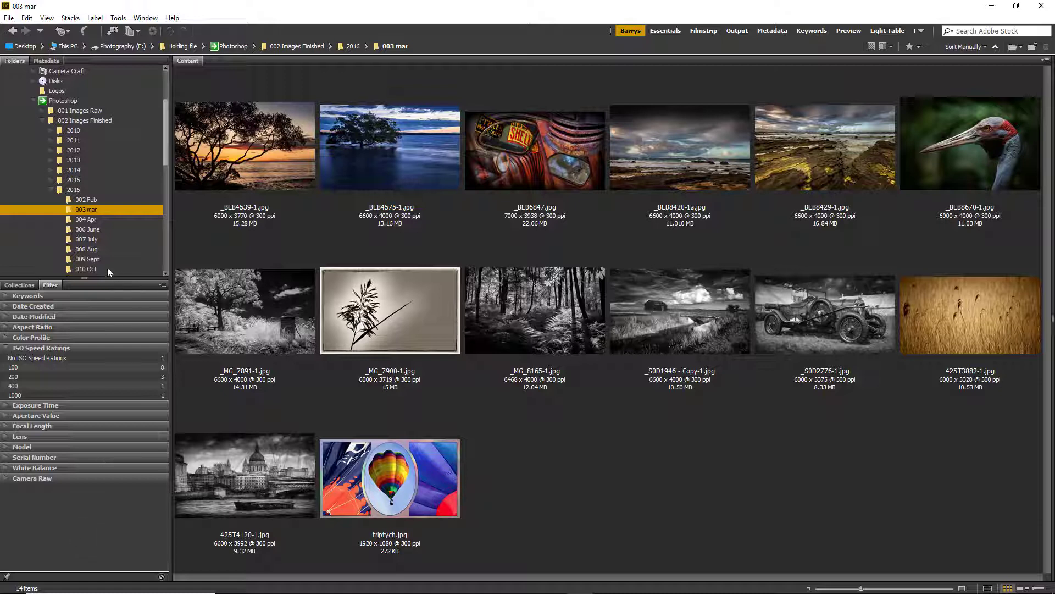
Open the 006 June folder of 2016 and filter its images to ISO speed ratings 1600 and 1000
{"action": "left_click", "coordinate": [83, 230]}
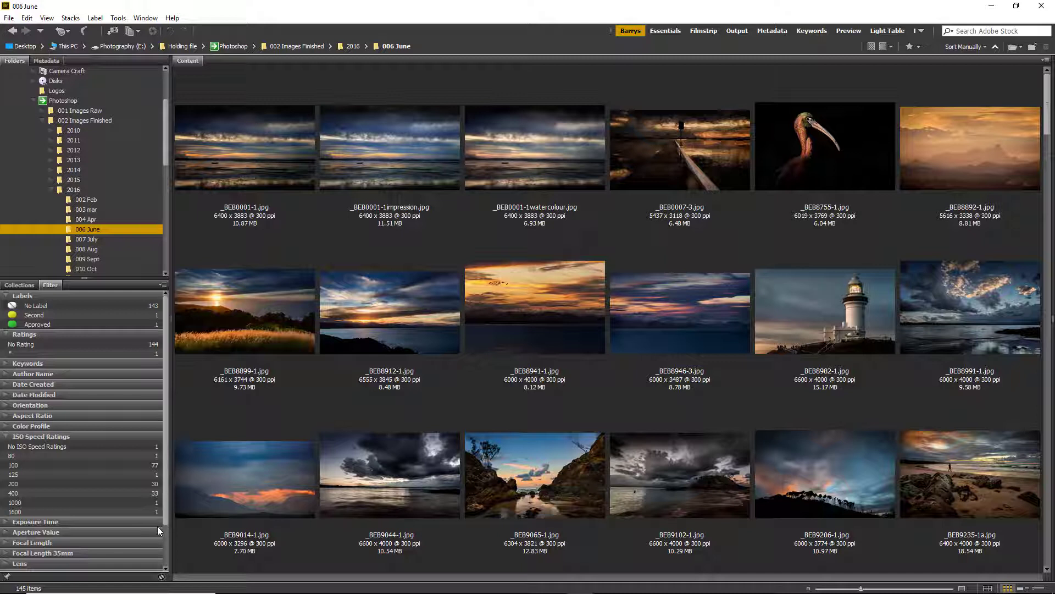
{"action": "left_click", "coordinate": [97, 512]}
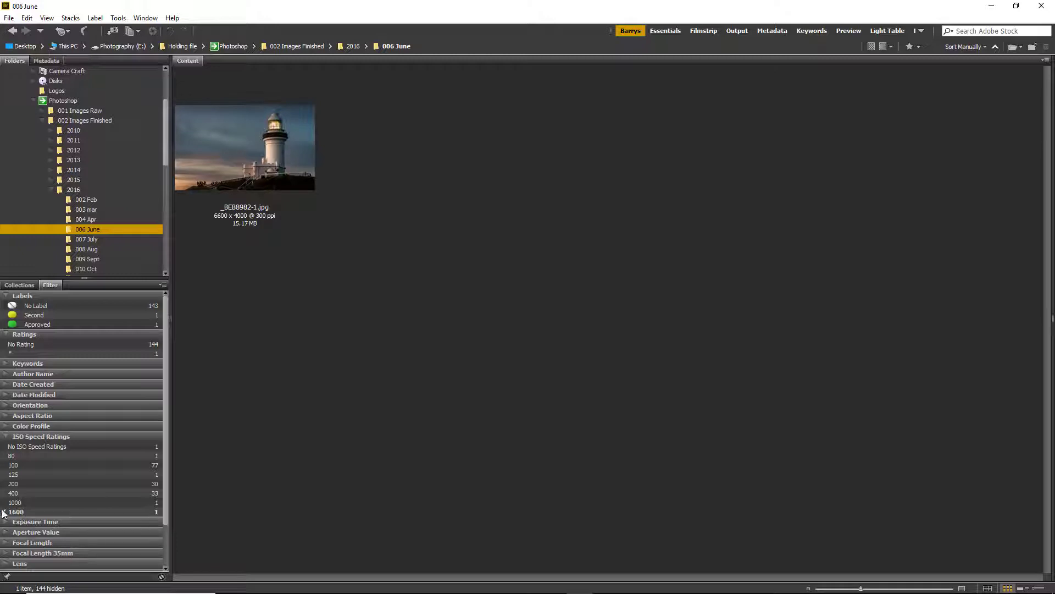
{"action": "left_click", "coordinate": [102, 502]}
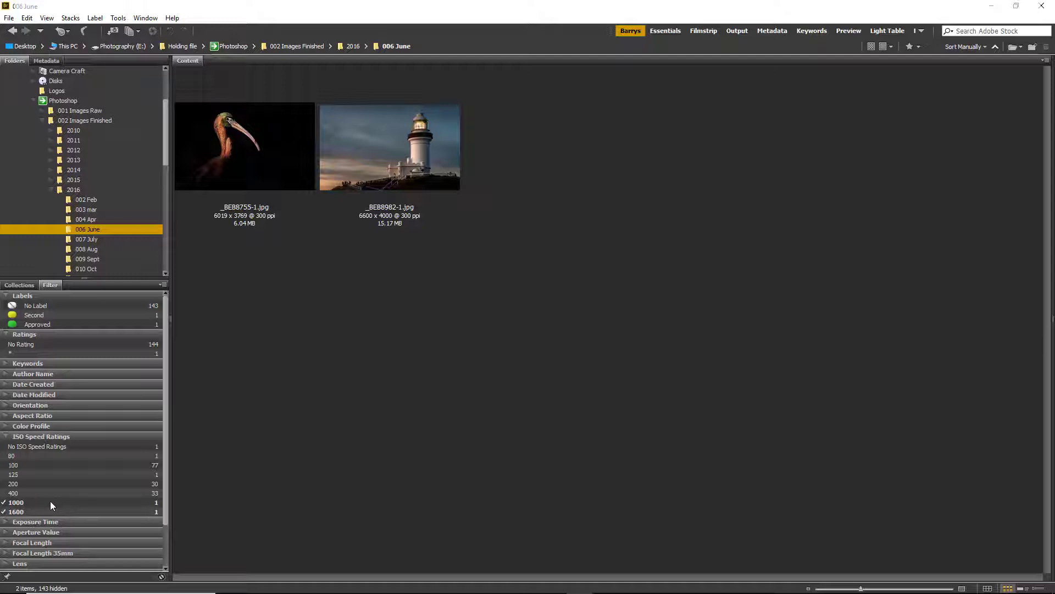
Clear the 1600 and 1000 ISO filters and collapse the ISO Speed Ratings criteria
{"action": "left_click", "coordinate": [3, 512]}
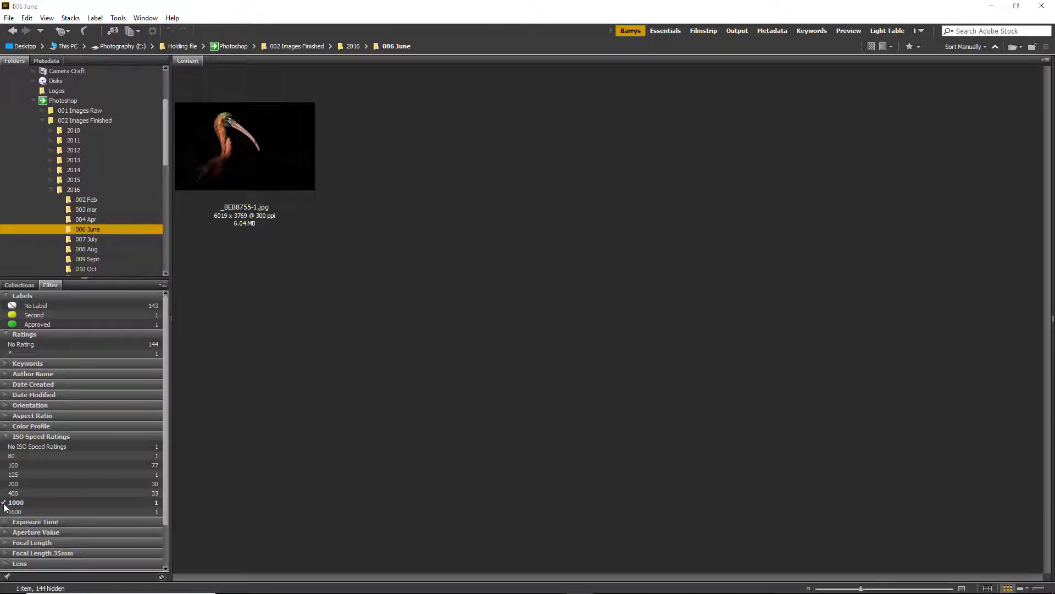
{"action": "left_click", "coordinate": [4, 502]}
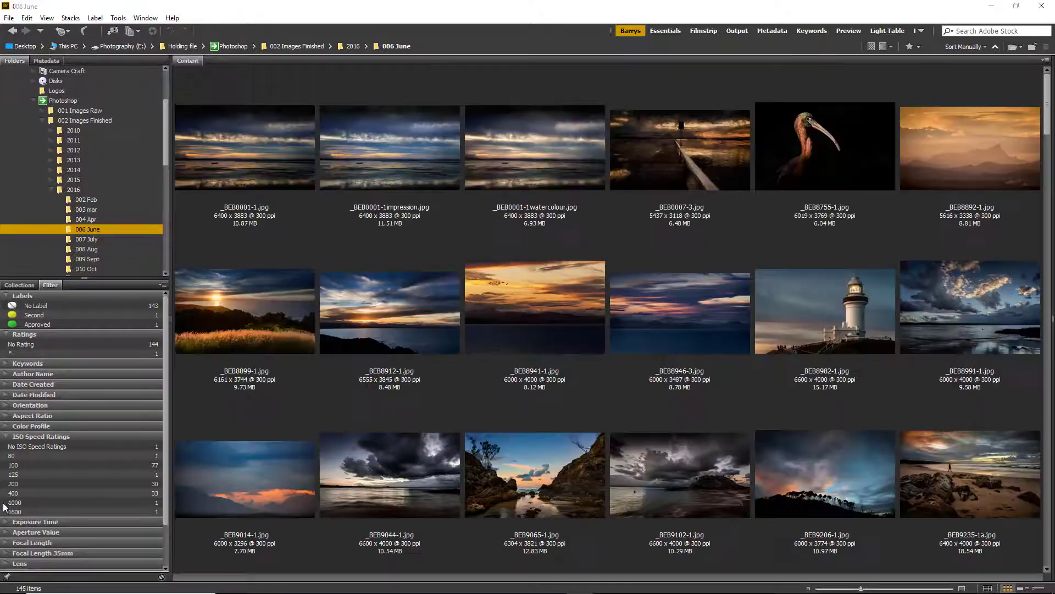
{"action": "left_click", "coordinate": [7, 438]}
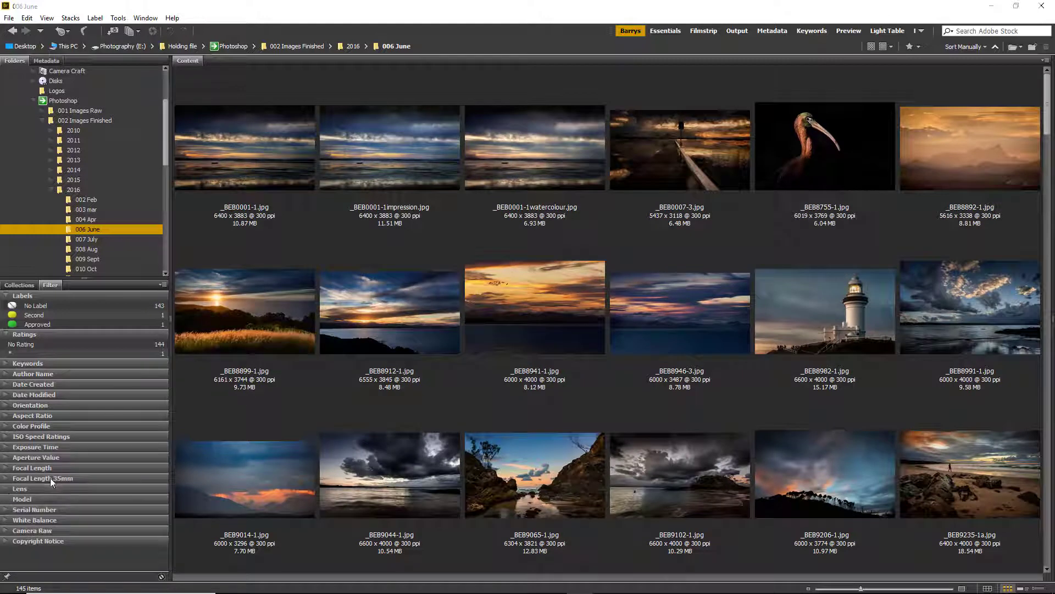
Filter the 006 June images by focal length 400.0 mm, switch the filter to 560.0 mm, and clear it
{"action": "left_click", "coordinate": [5, 470]}
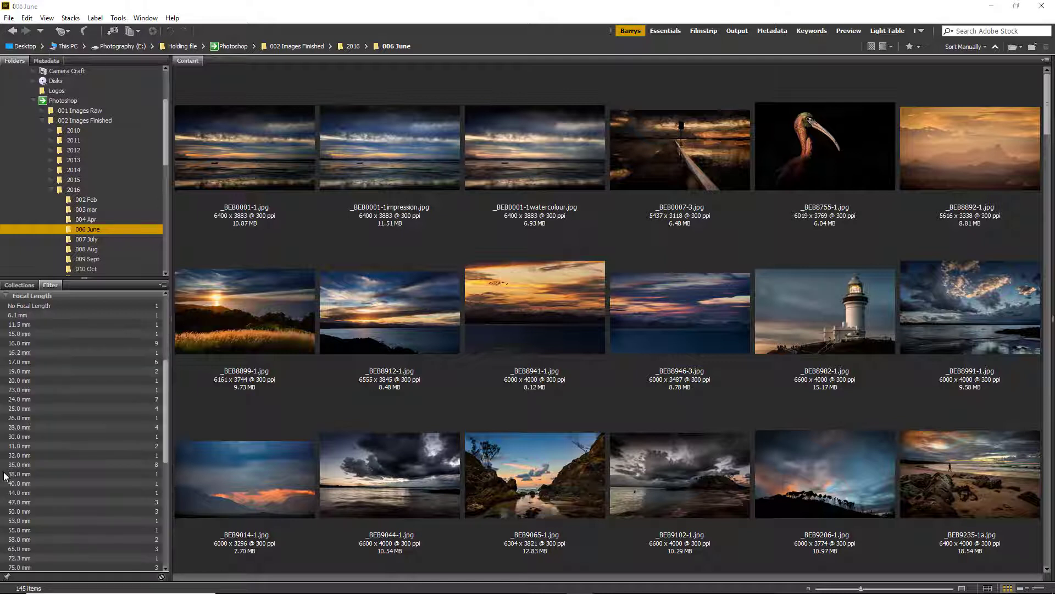
{"action": "left_click_drag", "start_coordinate": [163, 390], "coordinate": [157, 505]}
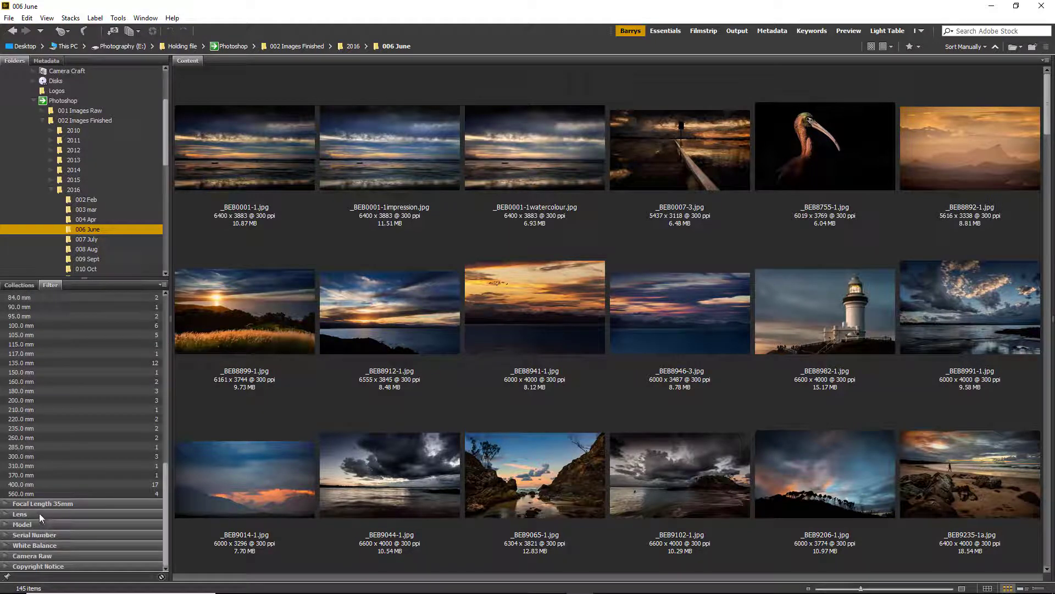
{"action": "left_click", "coordinate": [51, 484]}
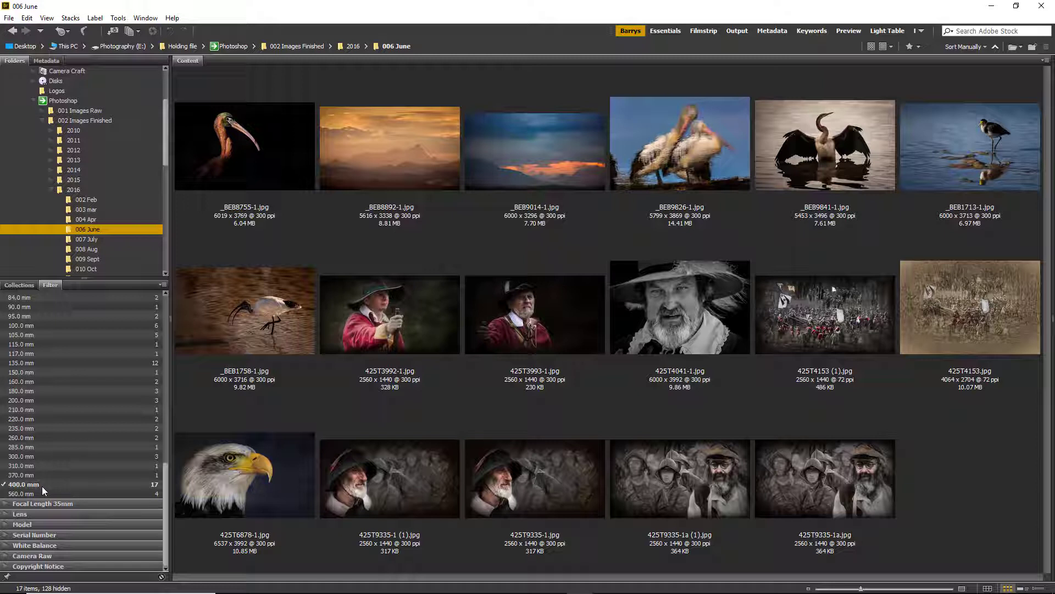
{"action": "left_click", "coordinate": [3, 486]}
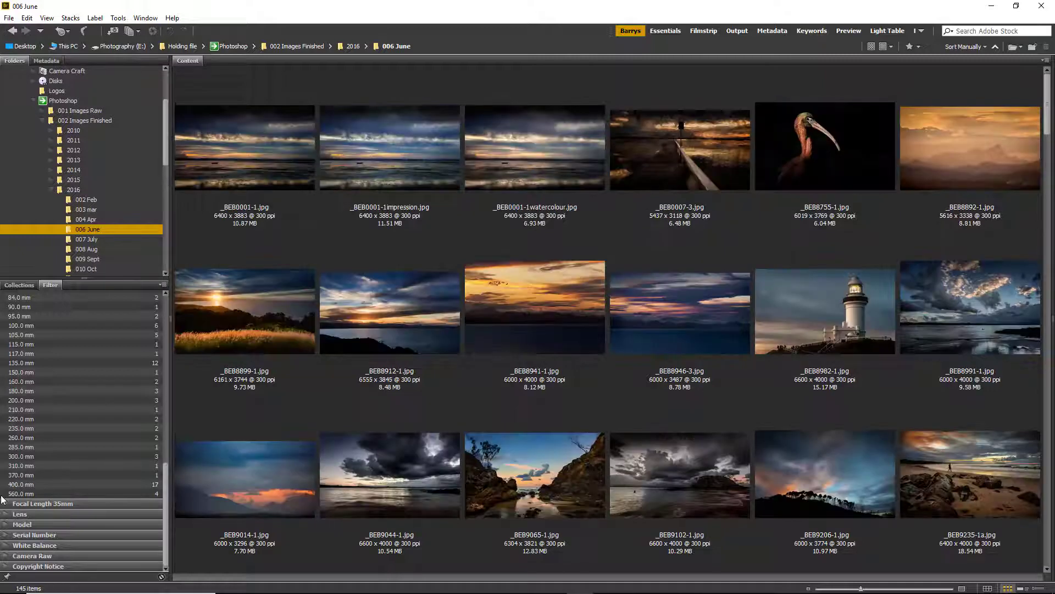
{"action": "left_click", "coordinate": [44, 494]}
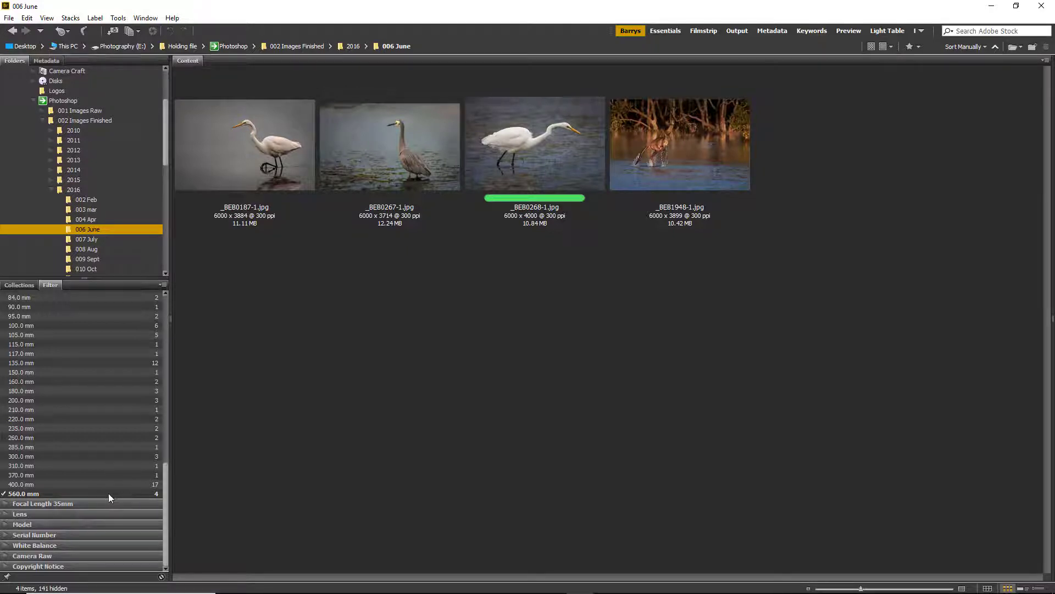
{"action": "left_click", "coordinate": [5, 495]}
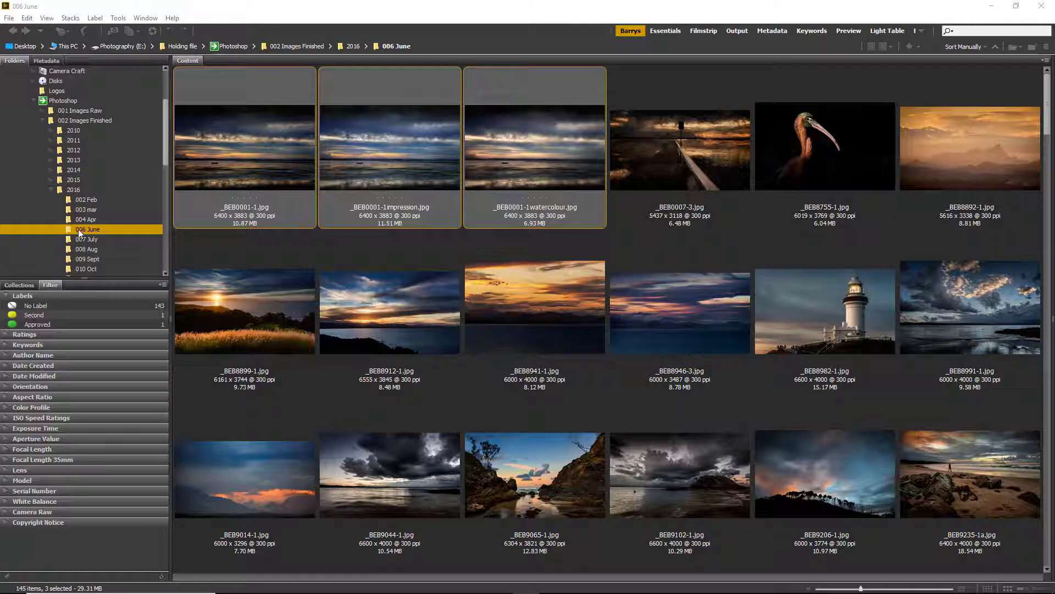
Show only the 006 June images carrying the Lake McQuarrie keyword, and remove that filter
{"action": "left_click", "coordinate": [7, 345]}
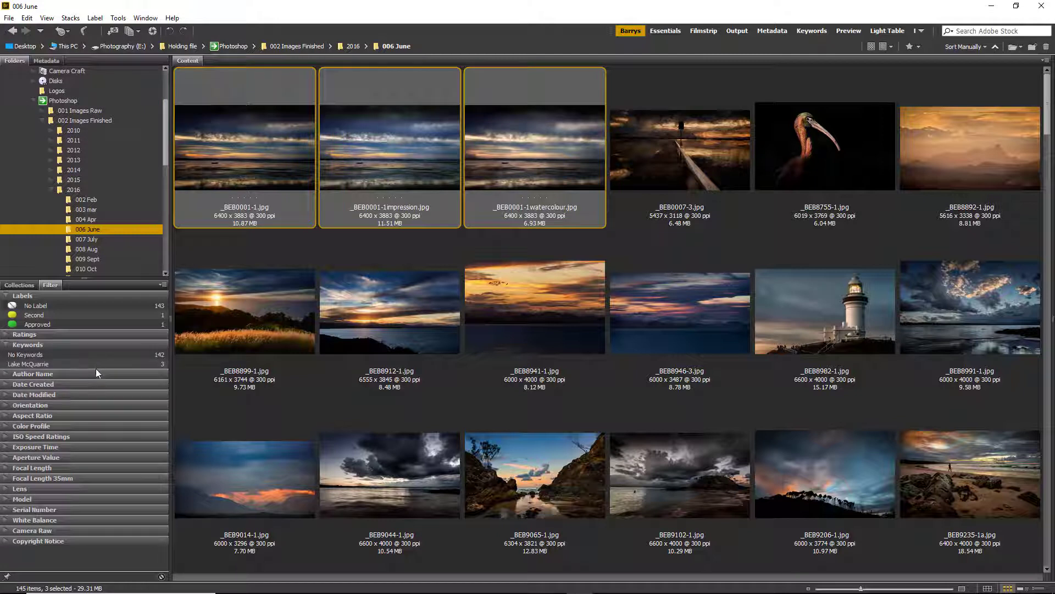
{"action": "left_click", "coordinate": [65, 364]}
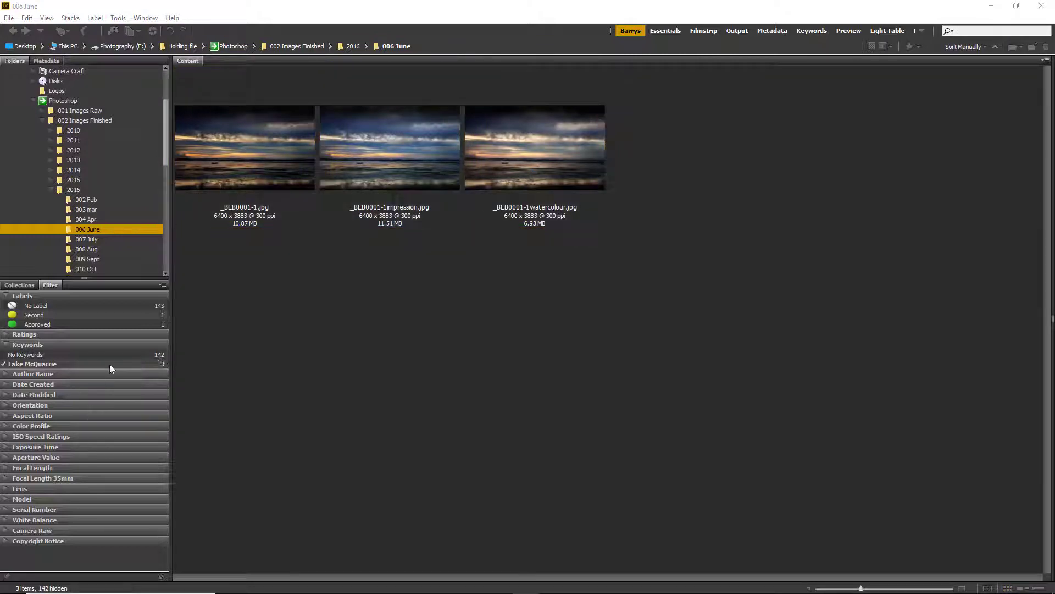
{"action": "left_click", "coordinate": [4, 365]}
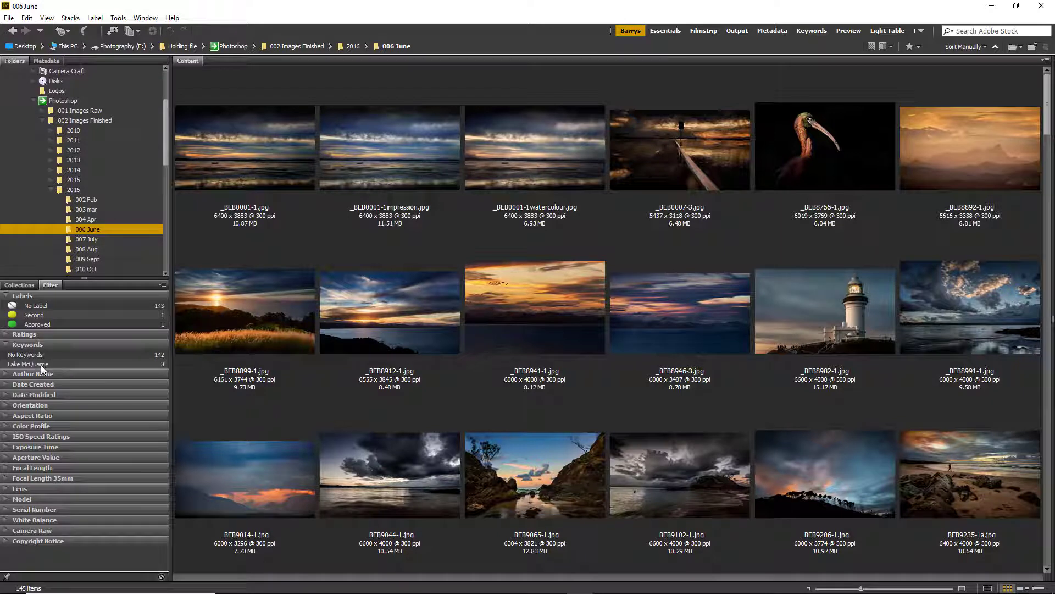
Filter the images by the last listed author name, clear the filter, and collapse the Author Name and Keywords criteria
{"action": "left_click", "coordinate": [6, 376]}
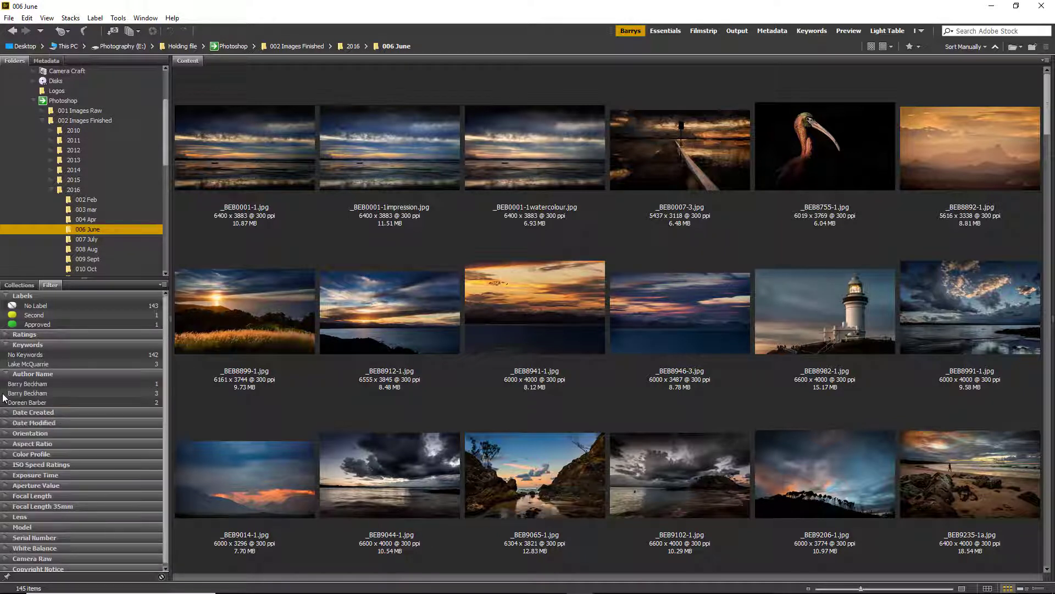
{"action": "left_click", "coordinate": [35, 403]}
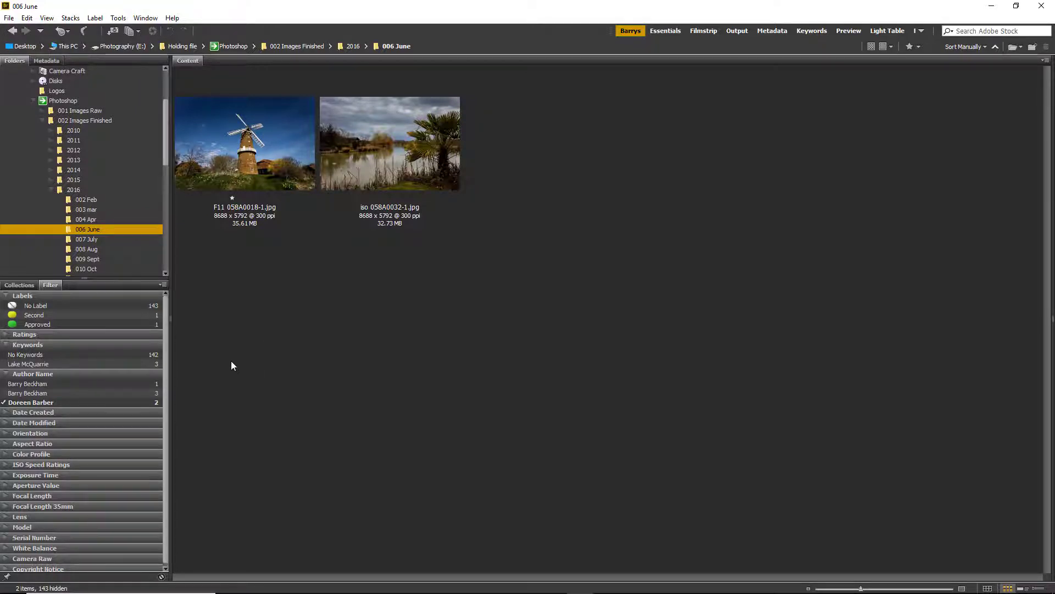
{"action": "left_click", "coordinate": [6, 374]}
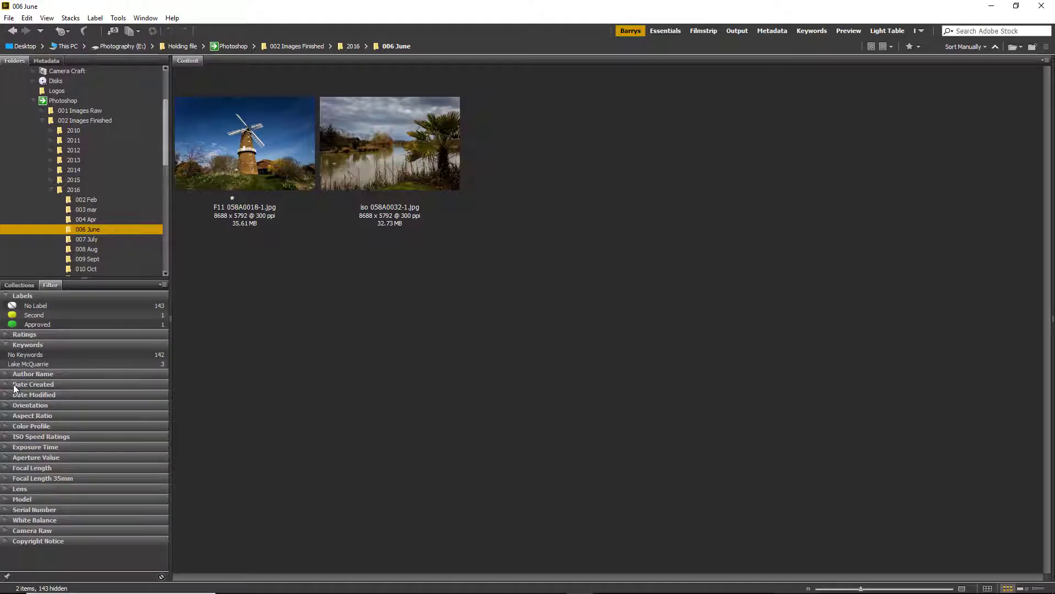
{"action": "left_click", "coordinate": [5, 375]}
{"action": "left_click", "coordinate": [8, 402]}
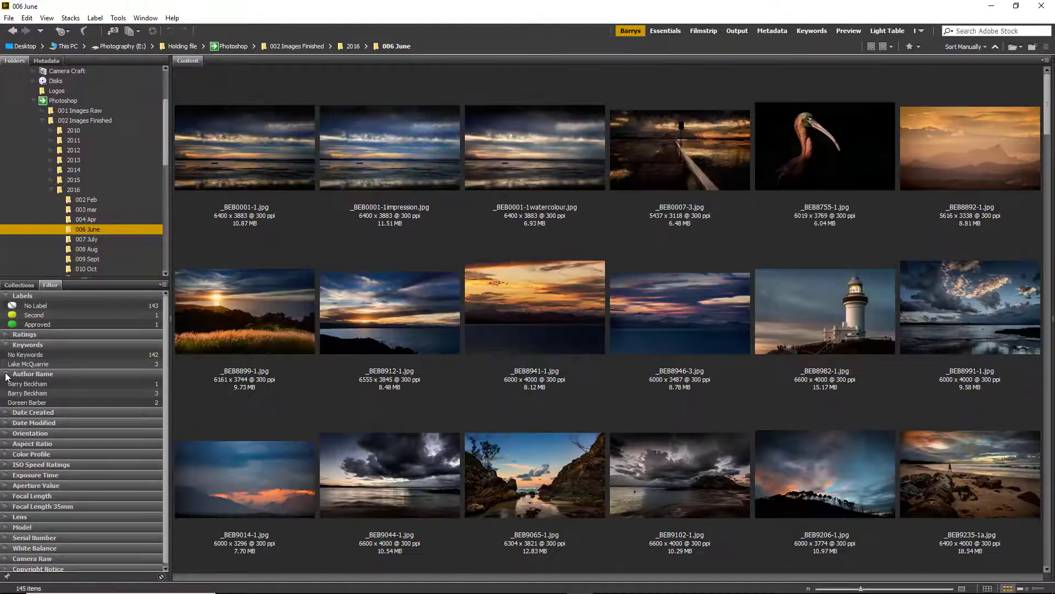
{"action": "left_click", "coordinate": [7, 376]}
{"action": "left_click", "coordinate": [7, 346]}
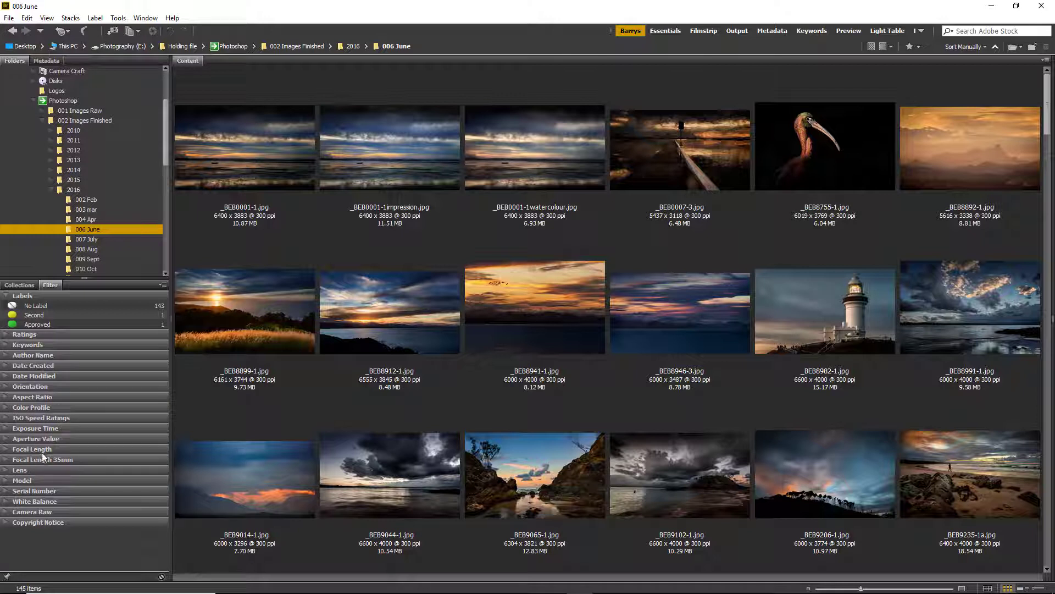
Filter the 006 June images to exposure times of 1/2000 s, 1/1600 s and 1/1000 s
{"action": "left_click", "coordinate": [7, 428]}
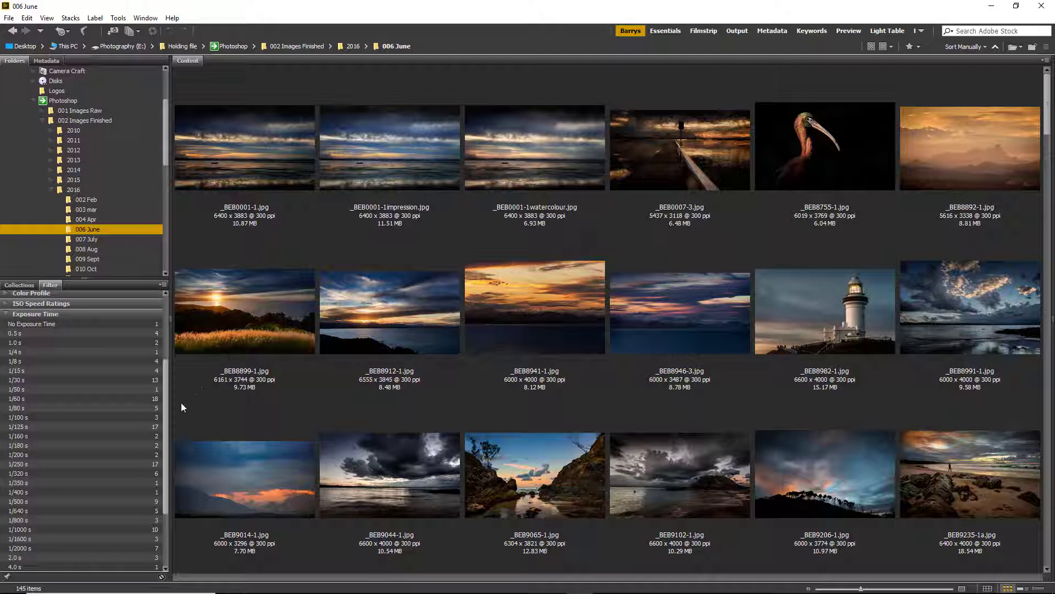
{"action": "left_click_drag", "start_coordinate": [166, 393], "coordinate": [166, 437]}
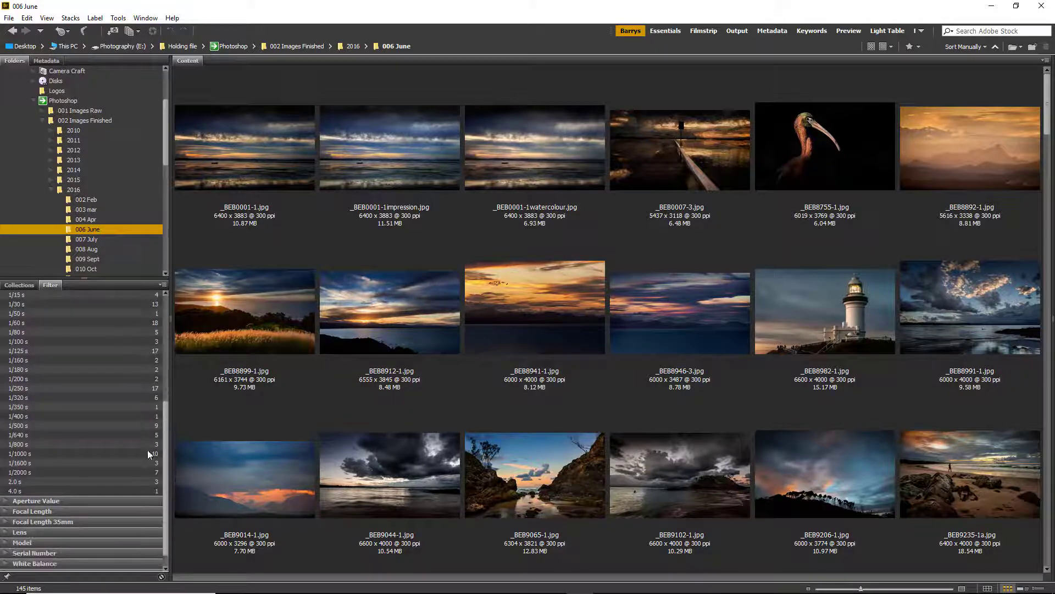
{"action": "left_click", "coordinate": [69, 473]}
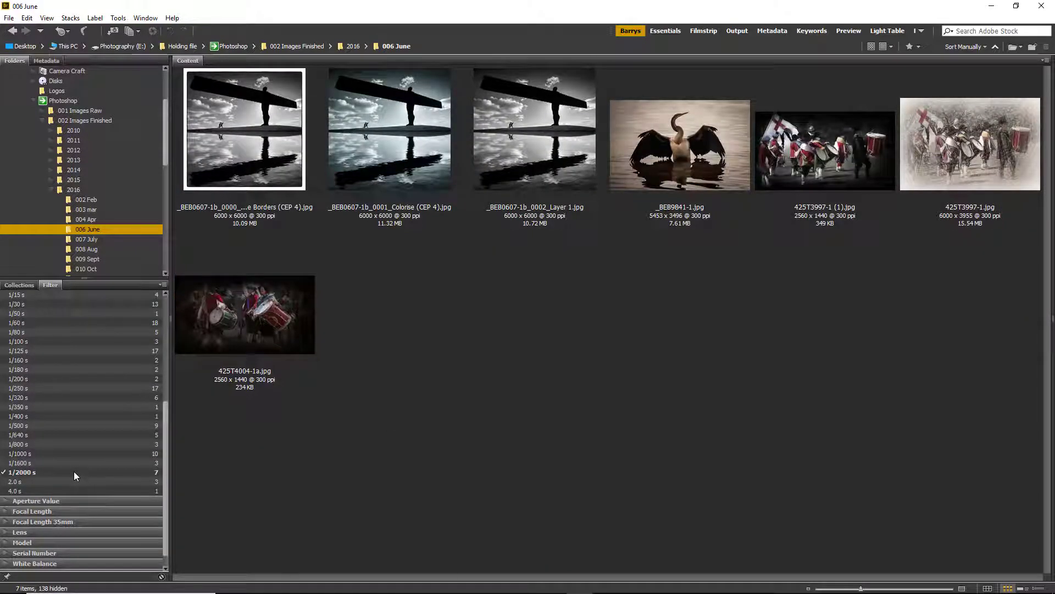
{"action": "left_click", "coordinate": [80, 463]}
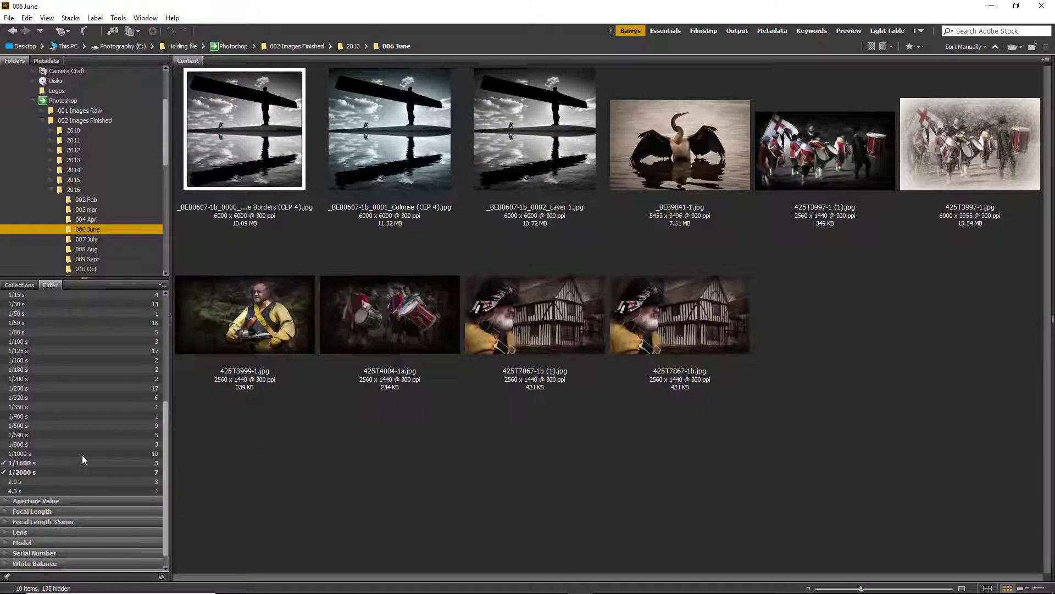
{"action": "left_click", "coordinate": [82, 454]}
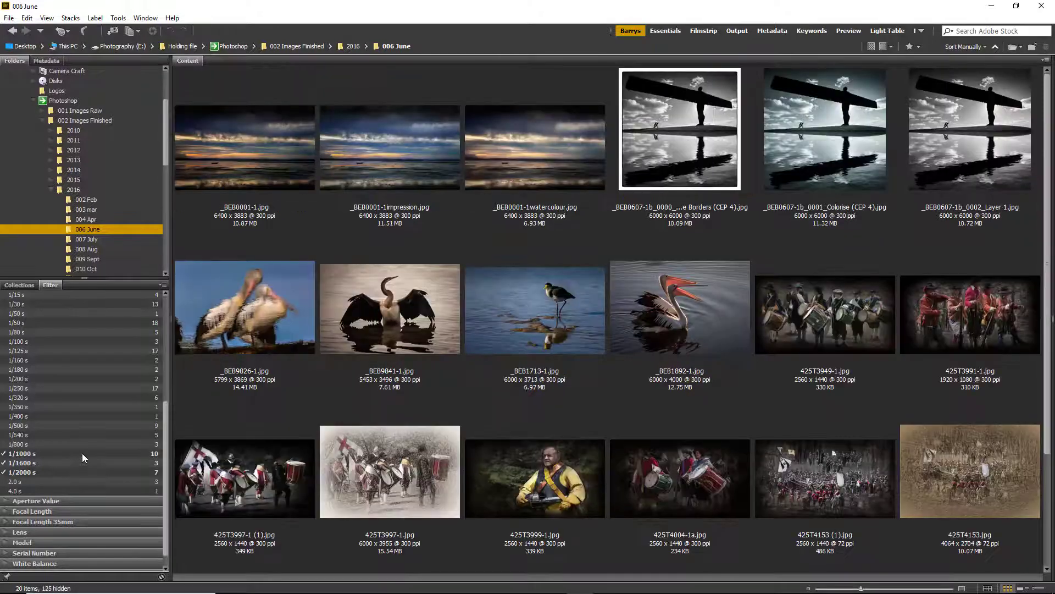
Clear the three exposure time filters, show only the 1/800 s images, and remove that filter as well
{"action": "left_click", "coordinate": [5, 472]}
{"action": "left_click", "coordinate": [4, 462]}
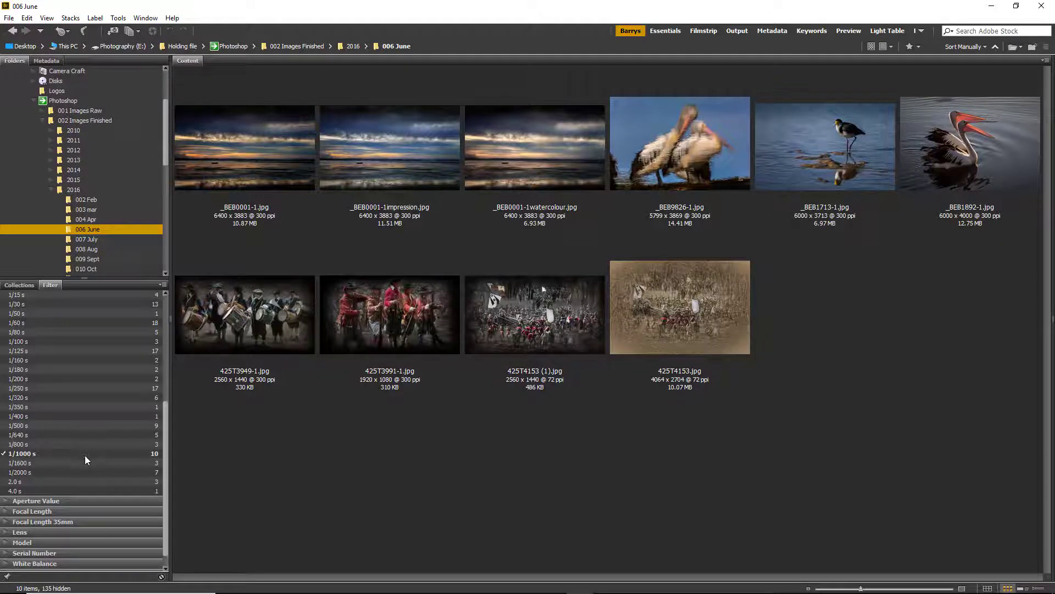
{"action": "left_click", "coordinate": [5, 454]}
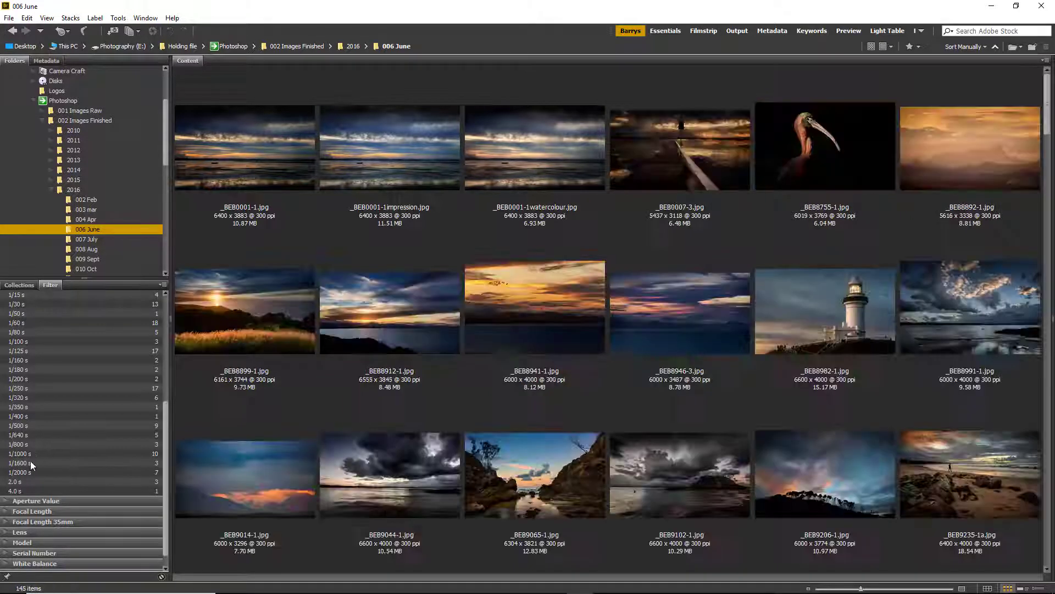
{"action": "left_click", "coordinate": [85, 446]}
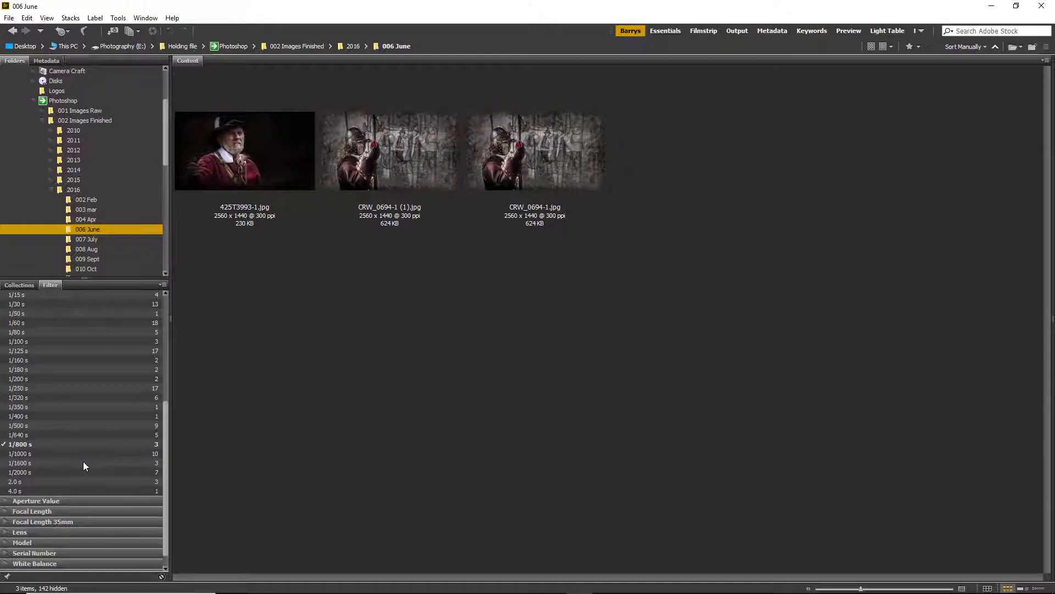
{"action": "left_click", "coordinate": [9, 446]}
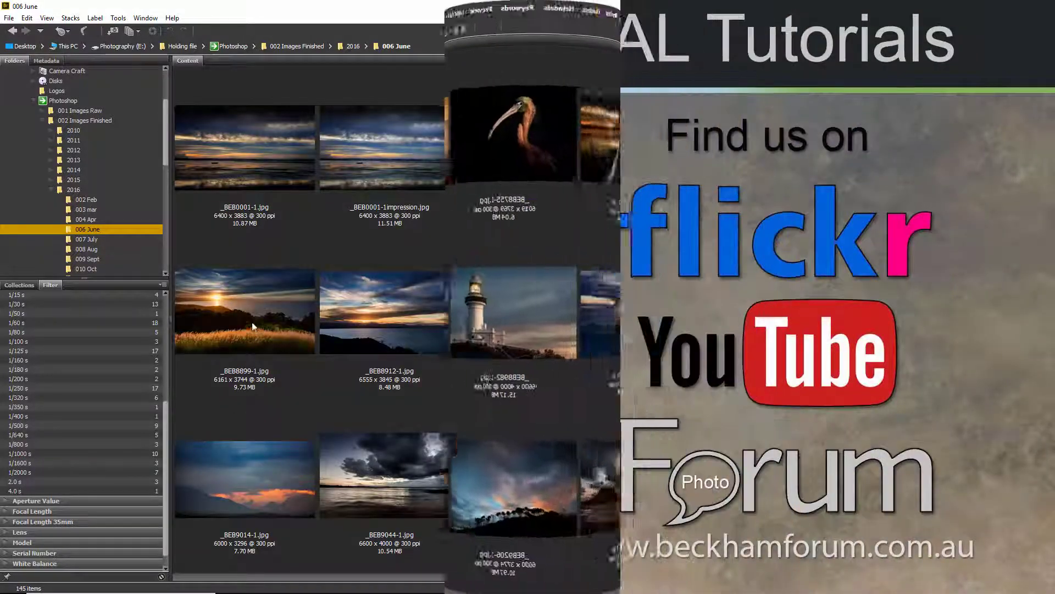